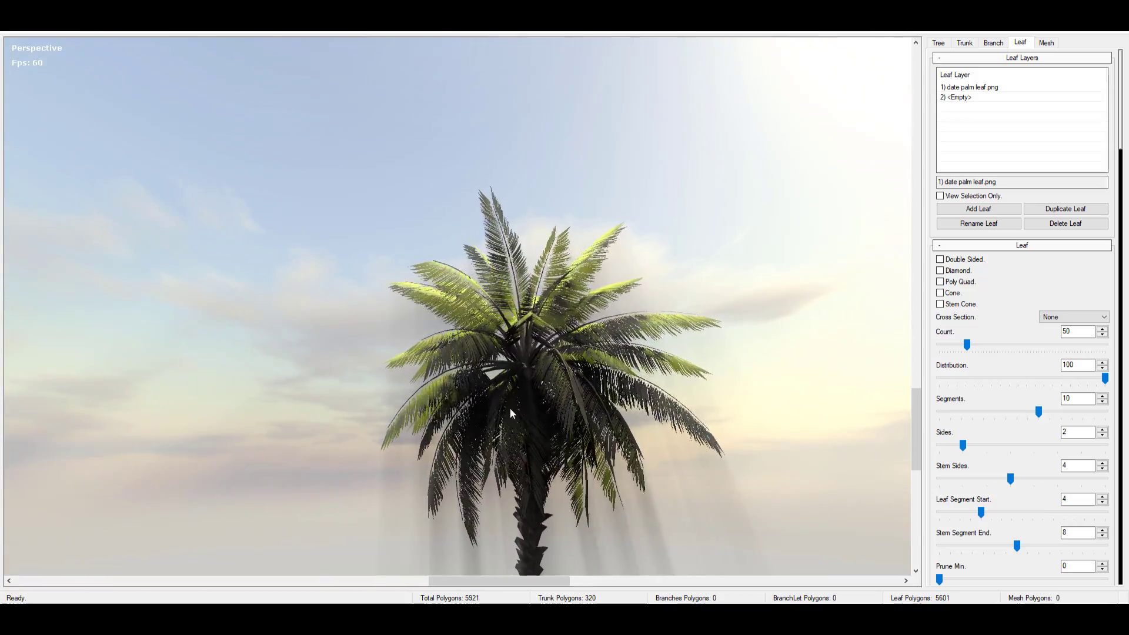
- Orbit the camera to view the finished date palm from another side
drag(782, 400, 588, 393)
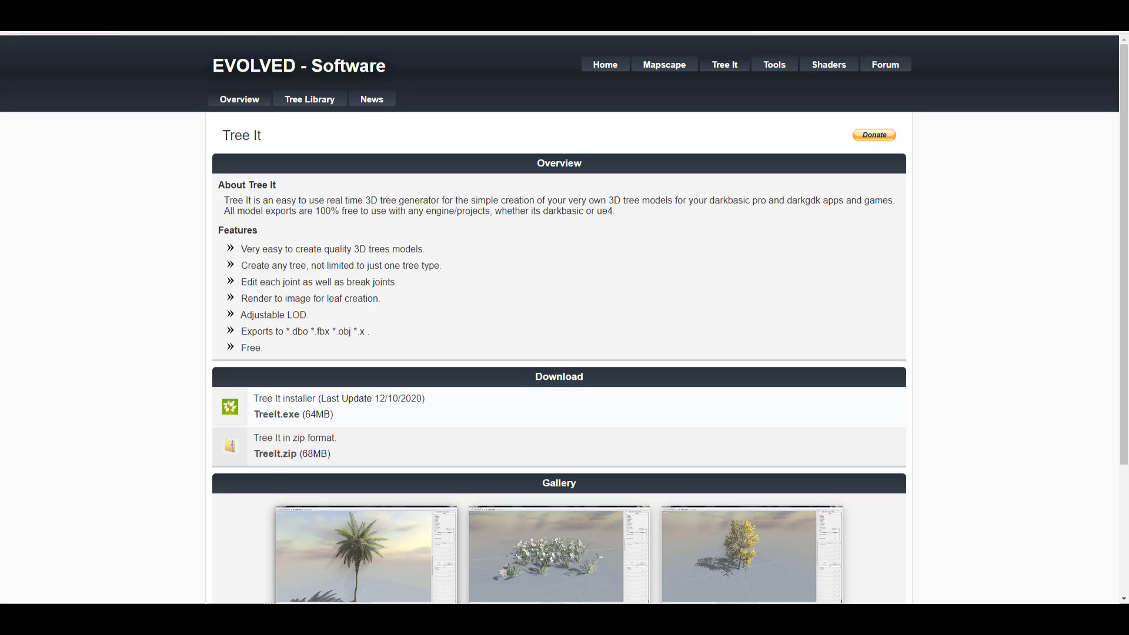
scroll(483, 261, down, 3)
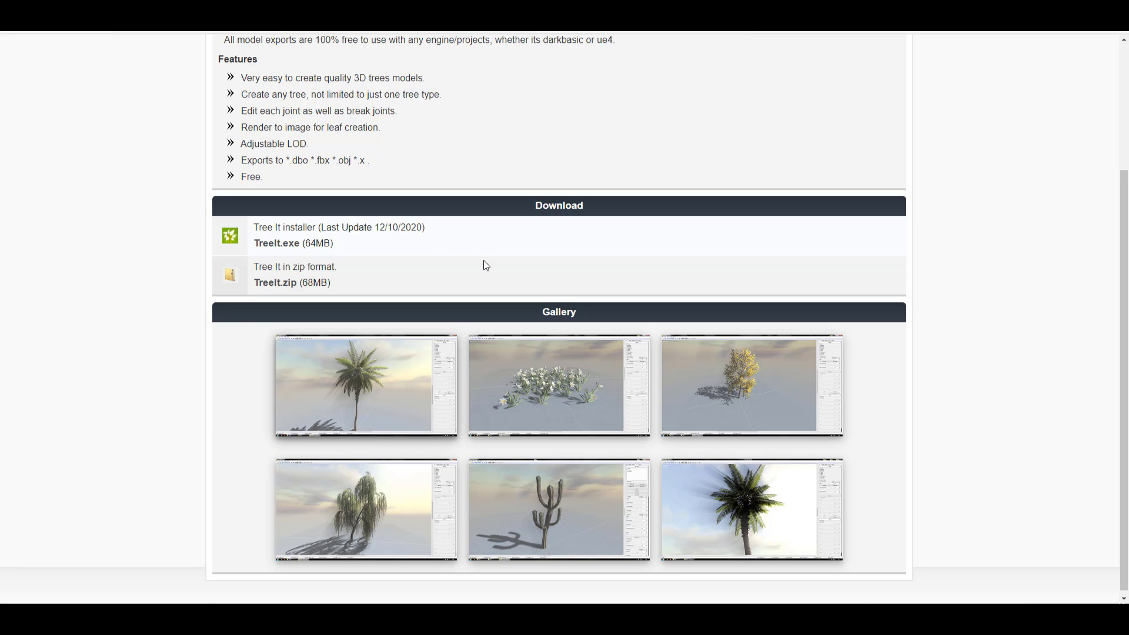
scroll(486, 265, up, 3)
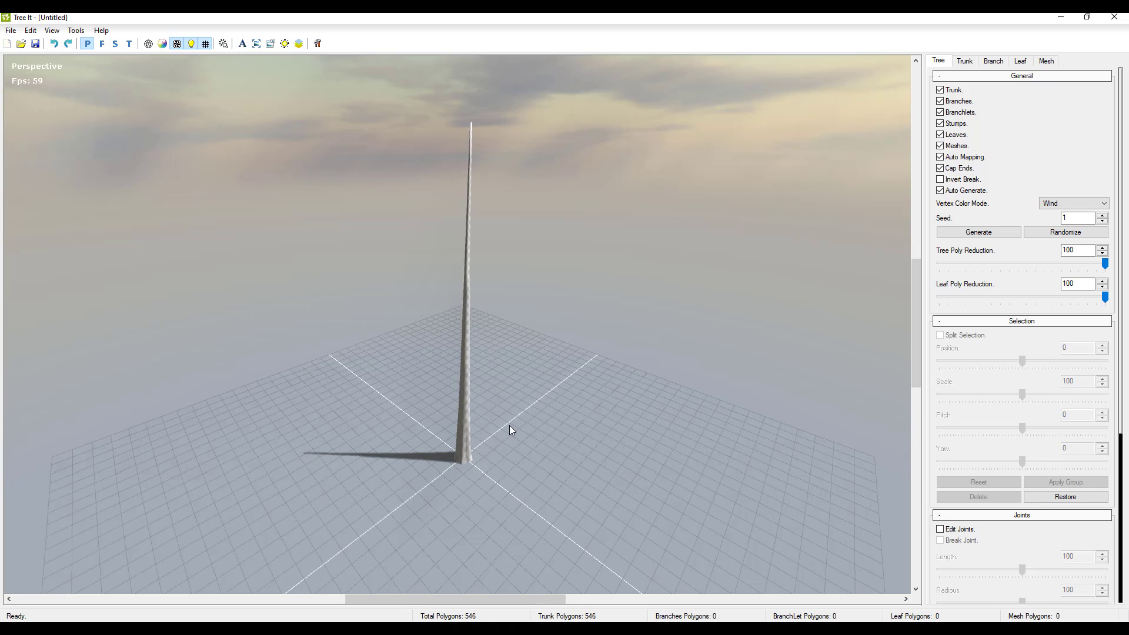
- Orbit the view around the lone tapering default trunk from several angles
drag(469, 394, 521, 306)
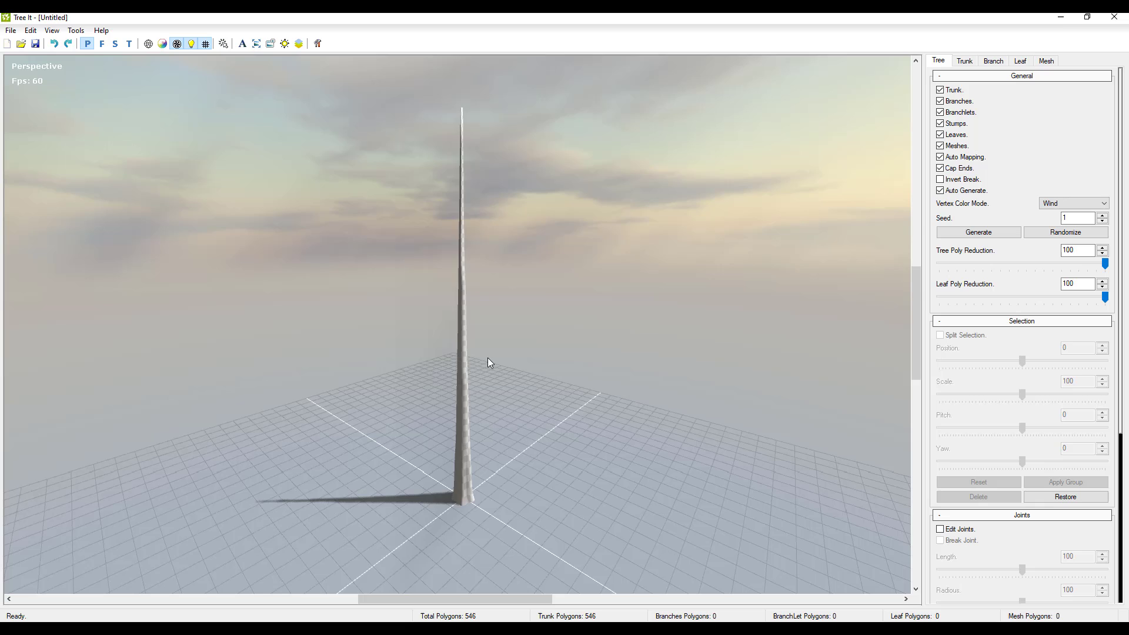
drag(462, 253, 463, 338)
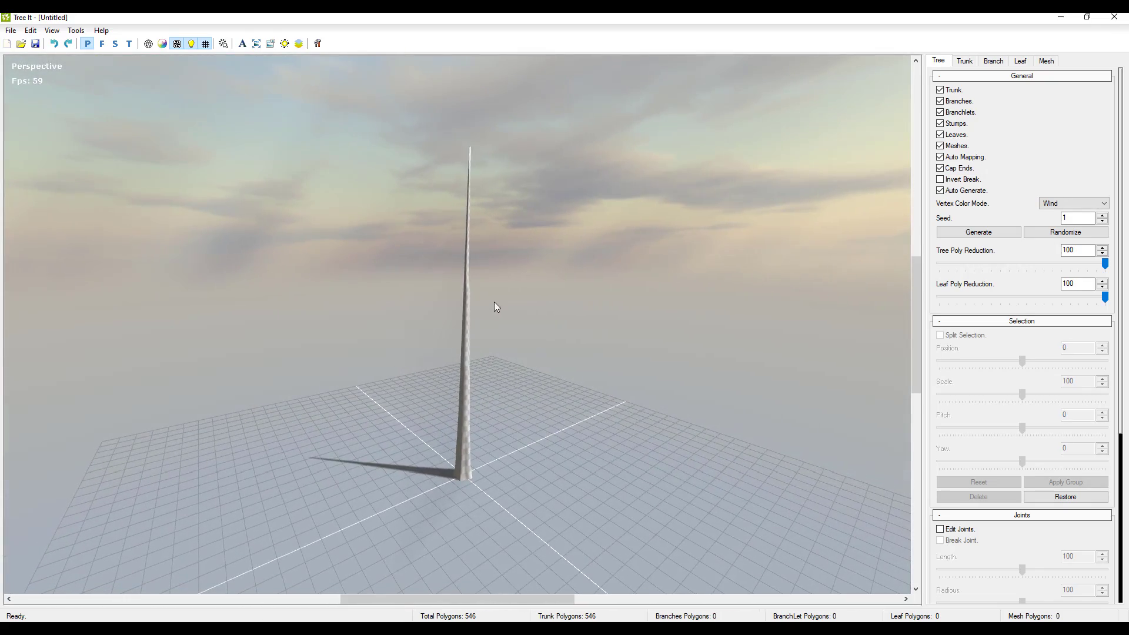
drag(540, 298, 521, 333)
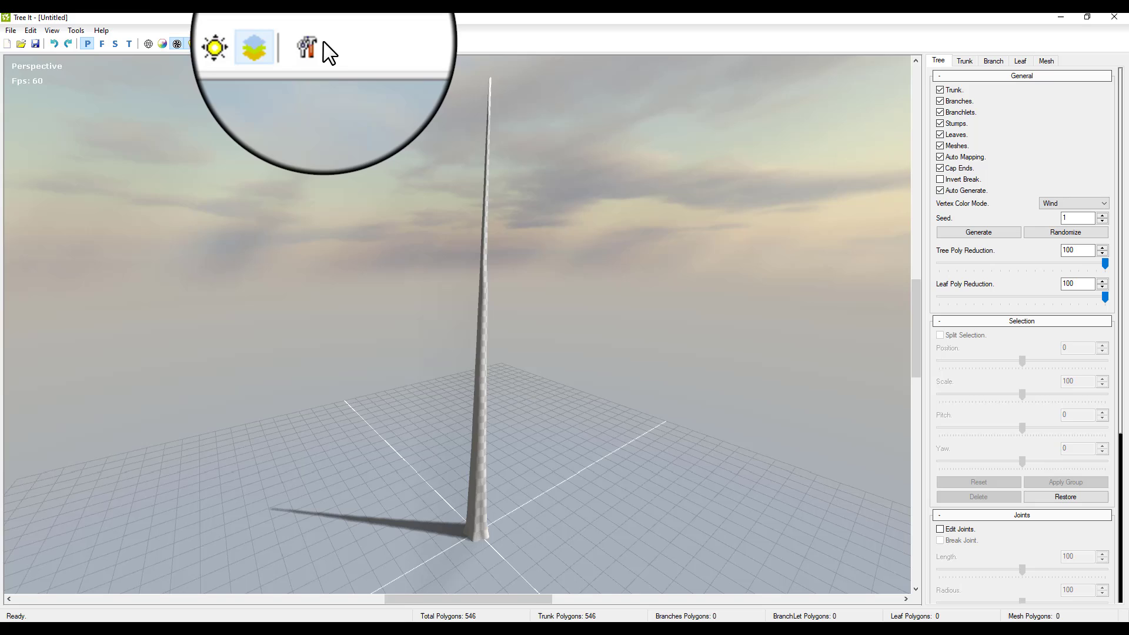
click(114, 43)
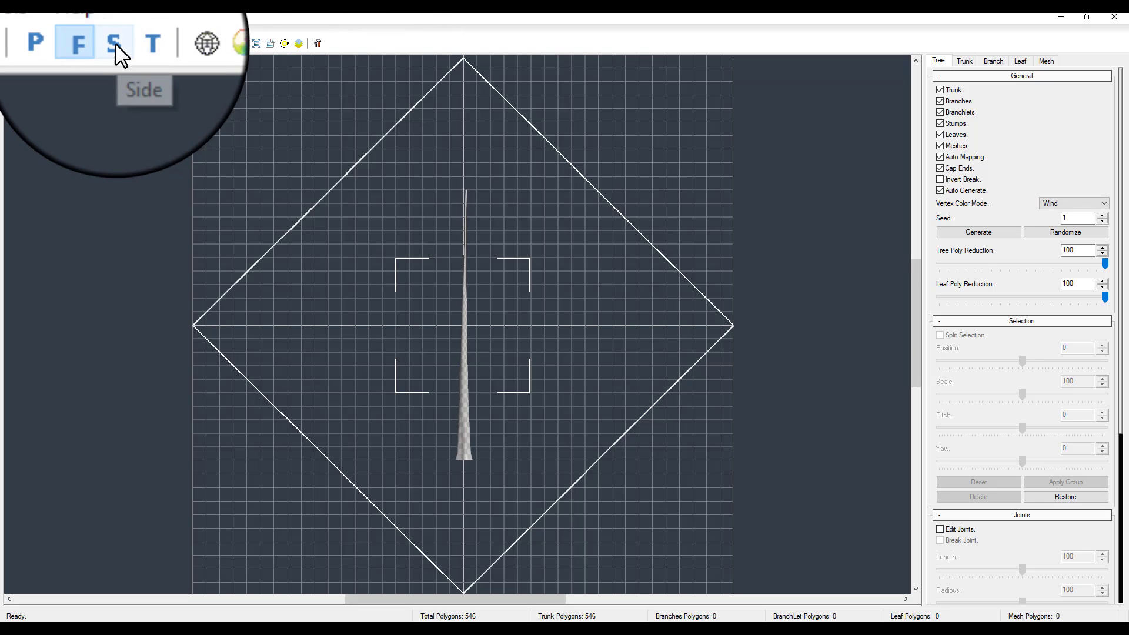
click(127, 45)
click(88, 42)
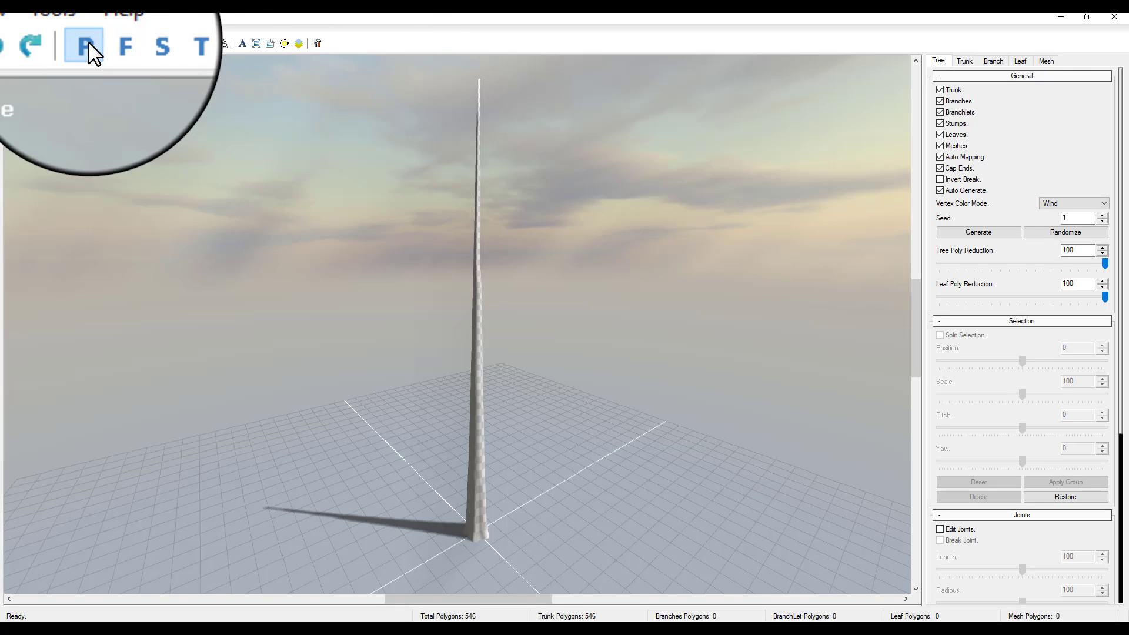
click(147, 44)
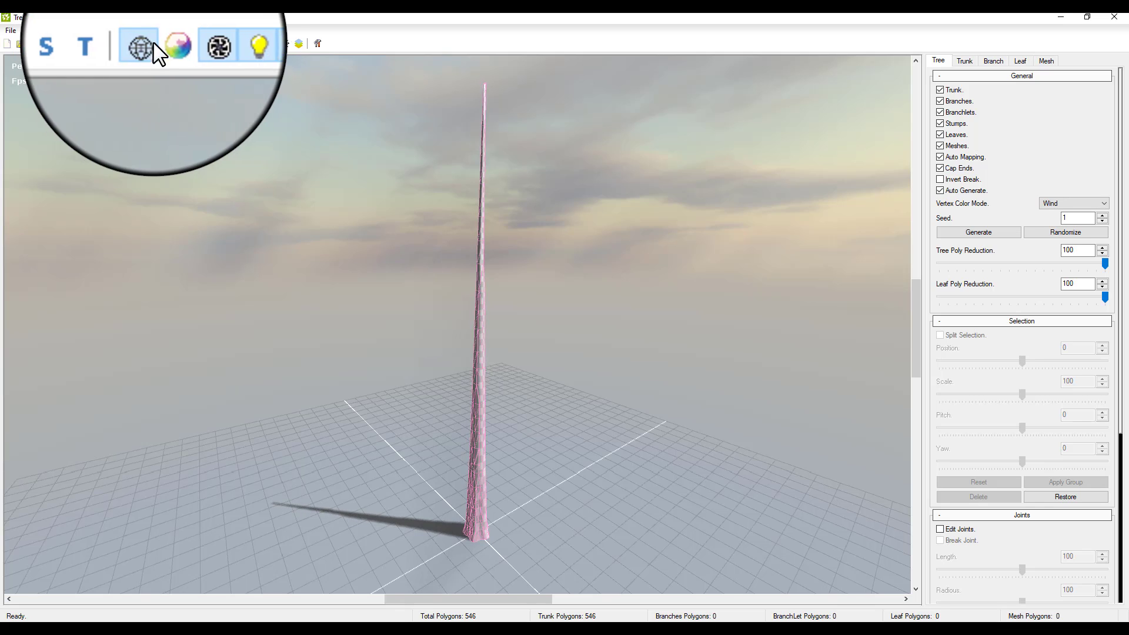
click(165, 42)
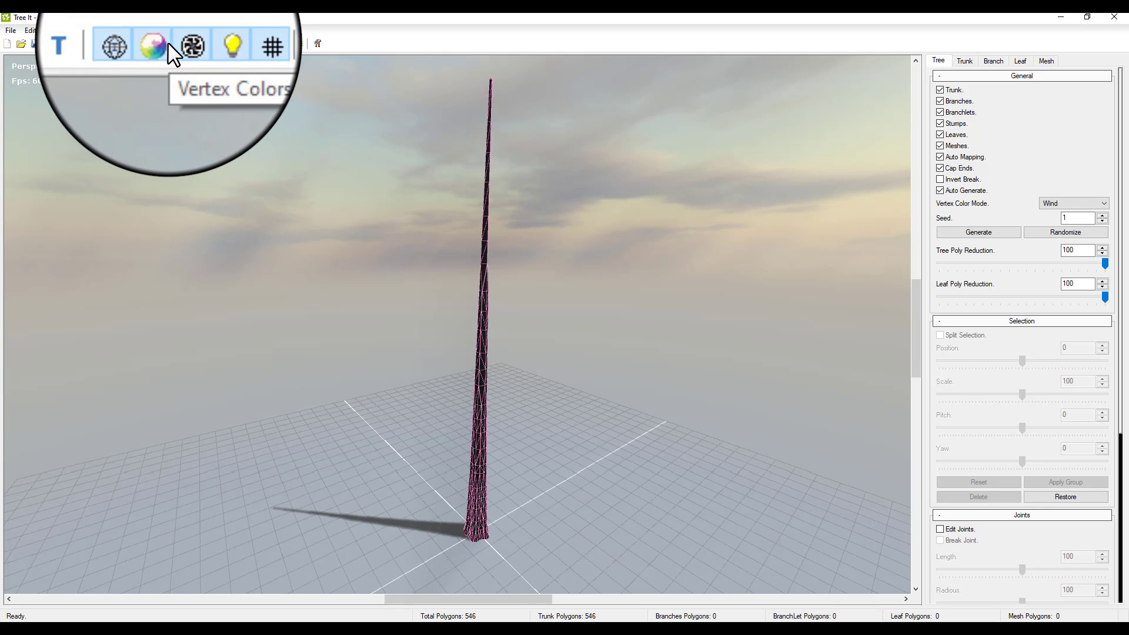
click(174, 42)
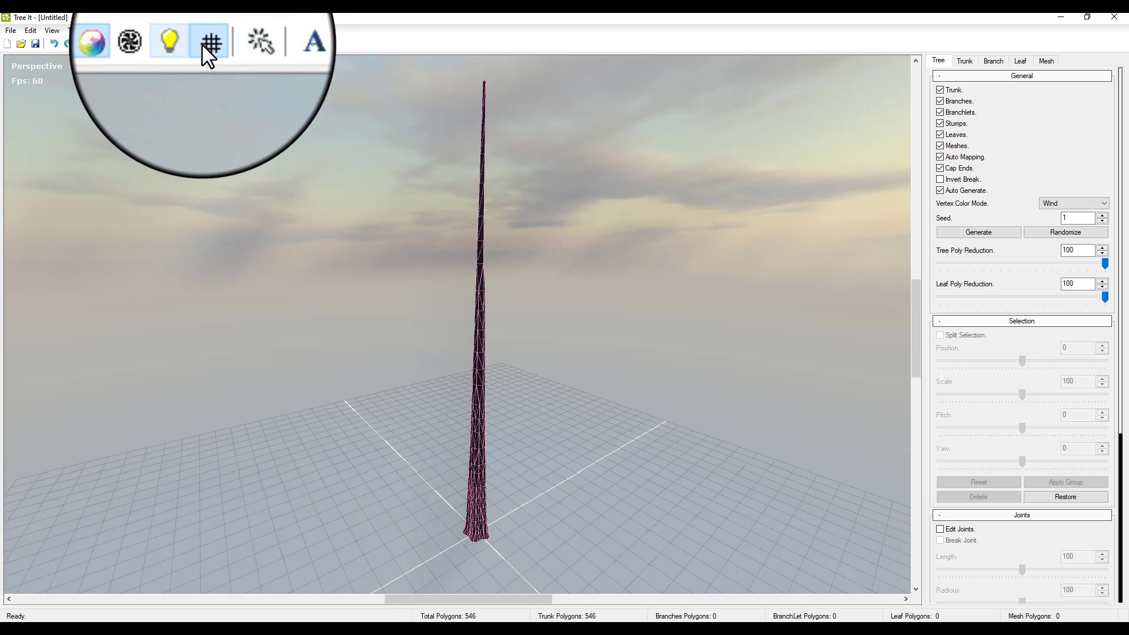
click(206, 44)
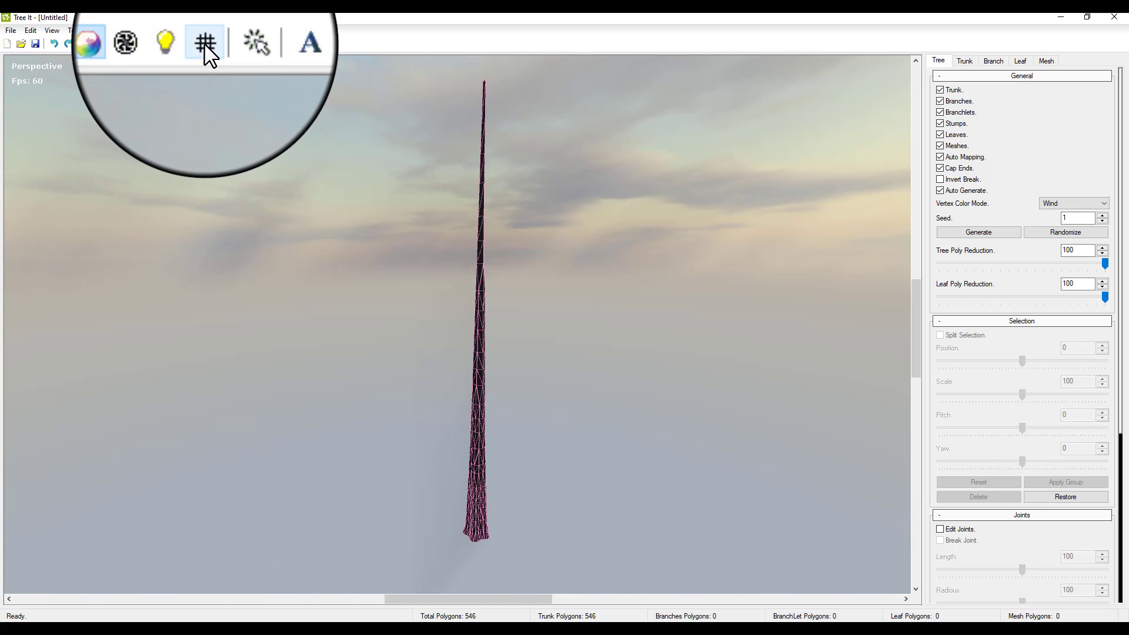
click(206, 44)
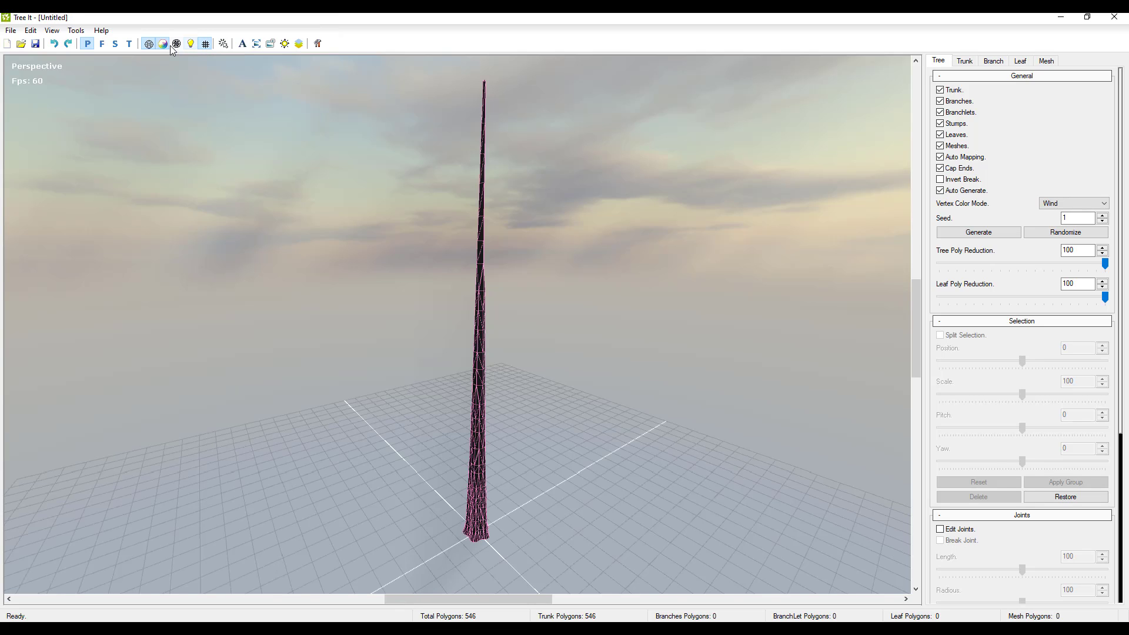
click(163, 45)
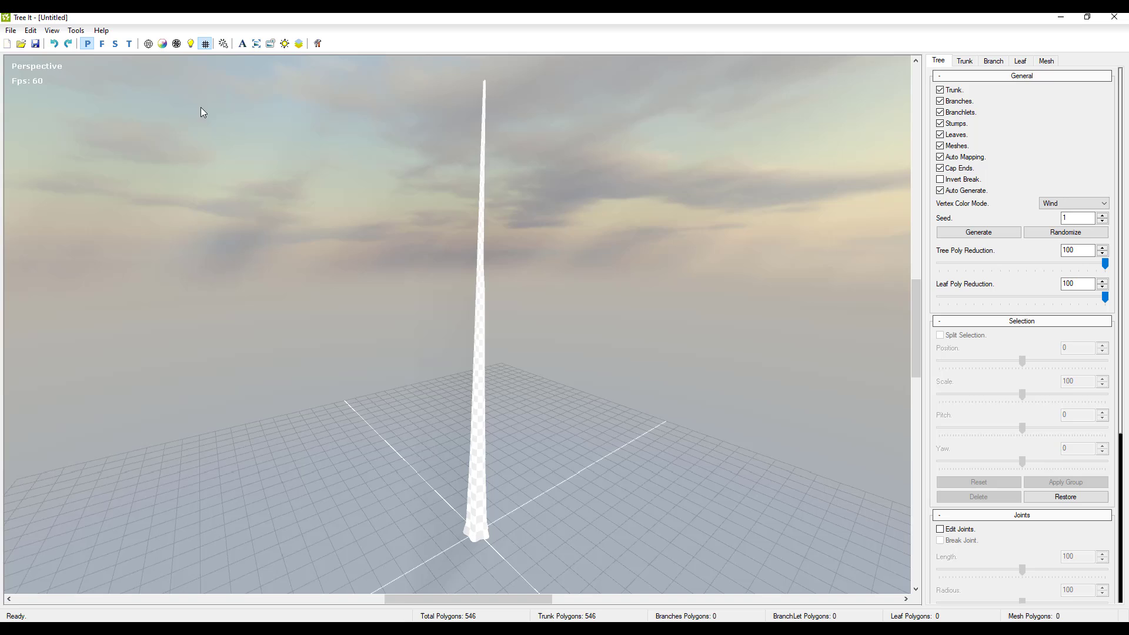
click(190, 45)
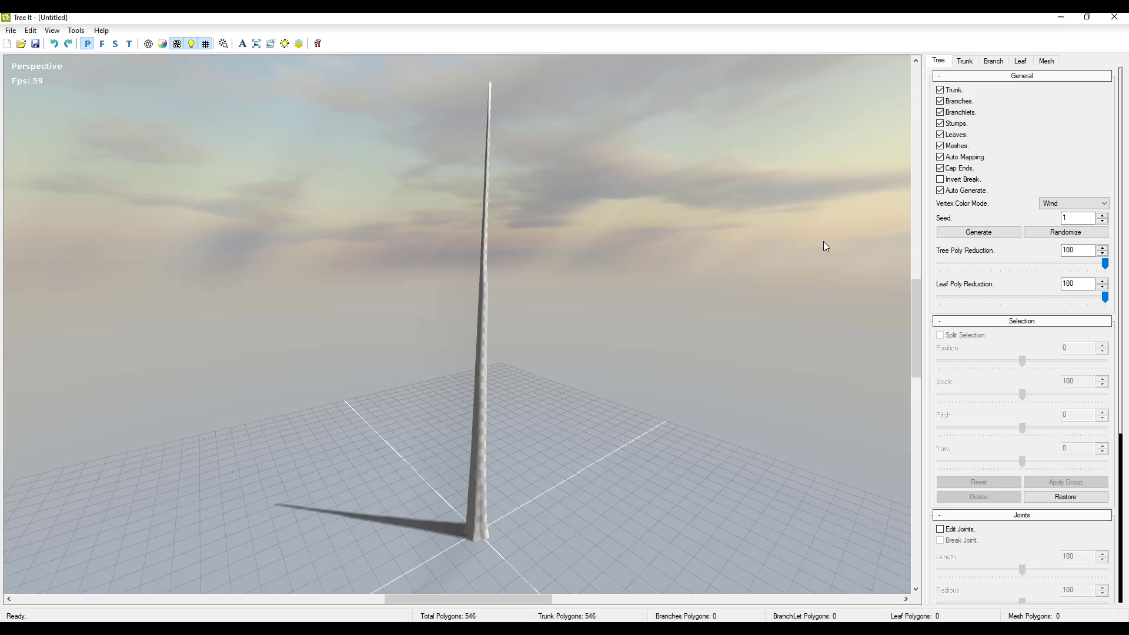
- Keep seed 1, toggle the trunk off and back on, and zoom in on its bark
click(940, 60)
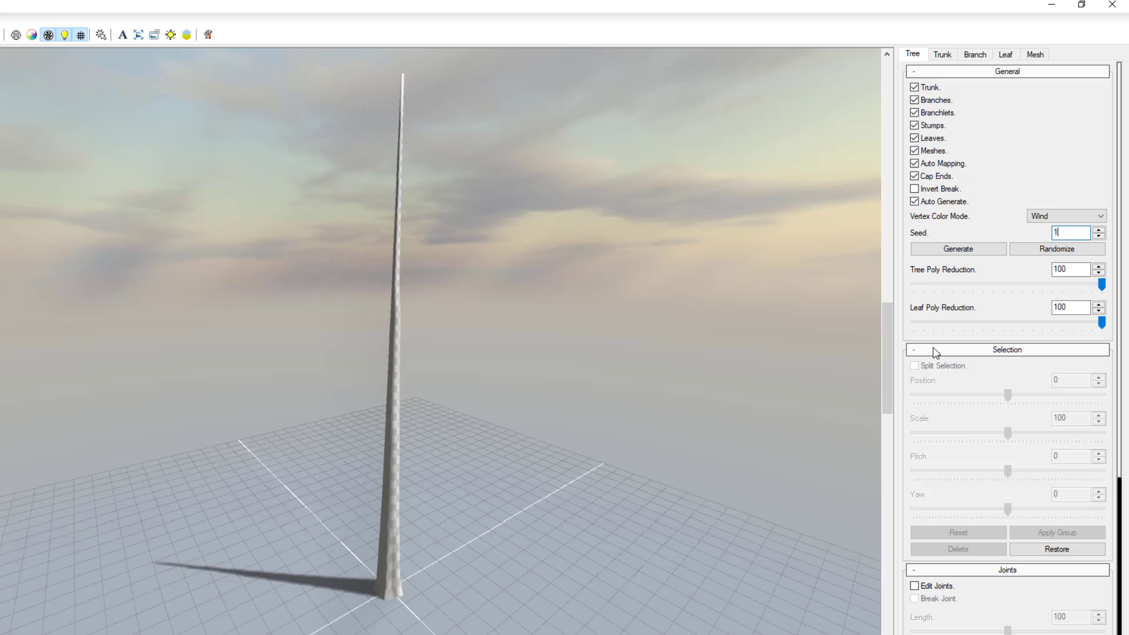
scroll(944, 383, down, 5)
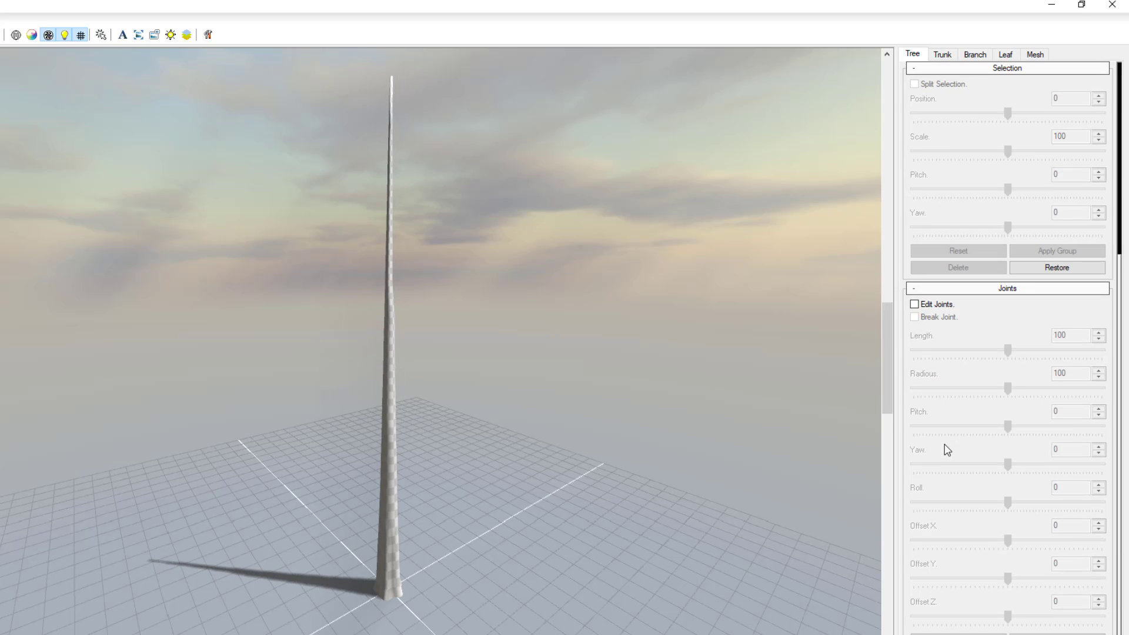
scroll(948, 449, up, 5)
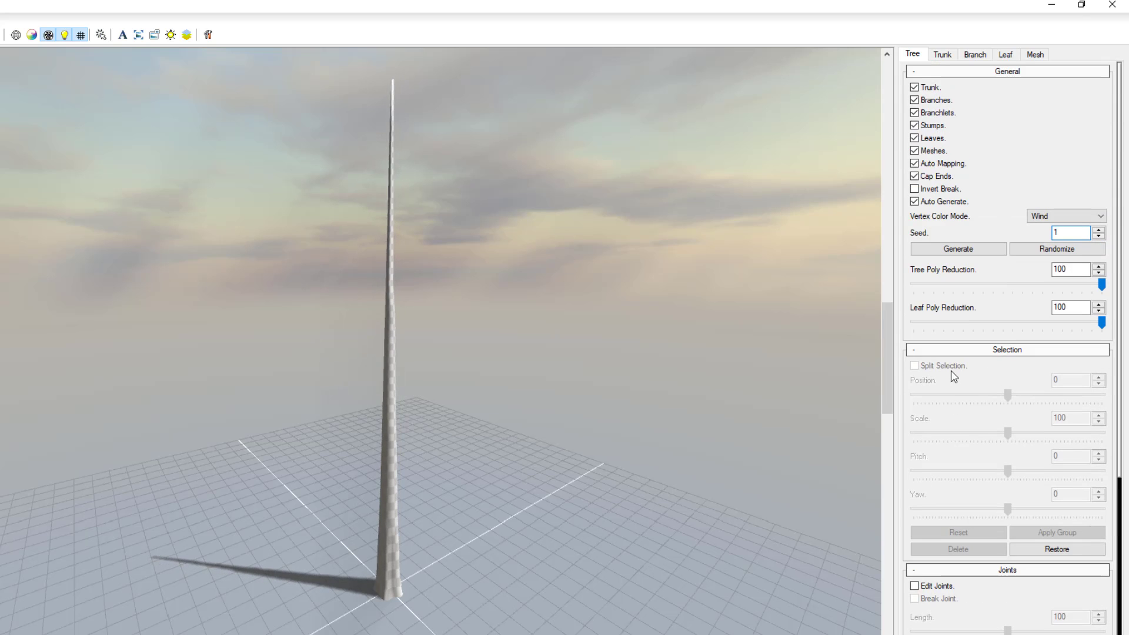
click(914, 87)
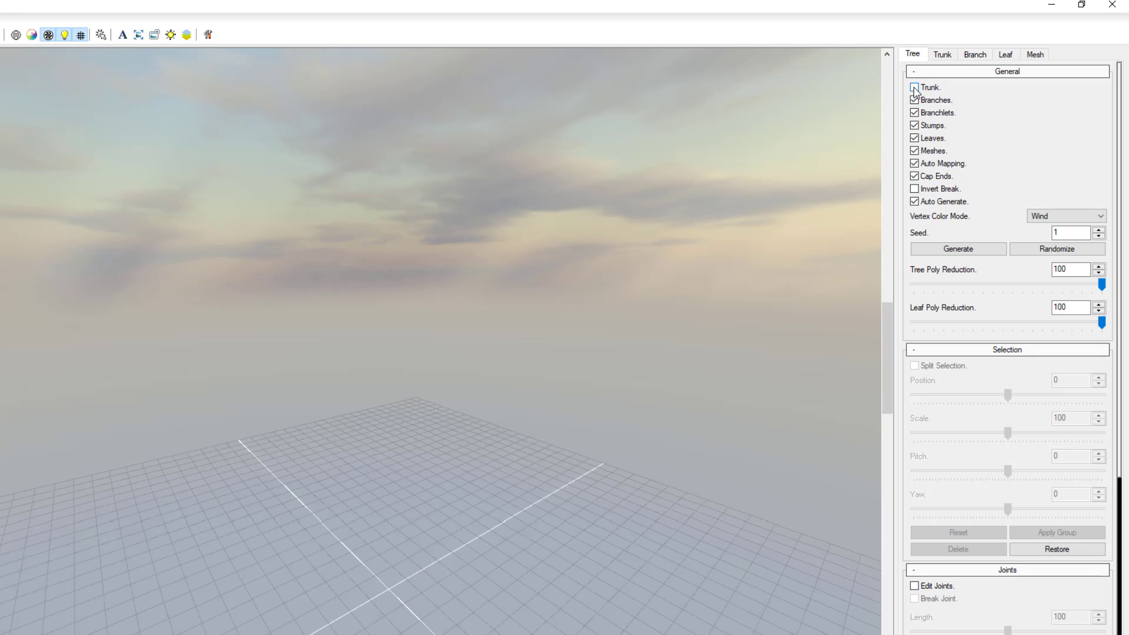
click(914, 88)
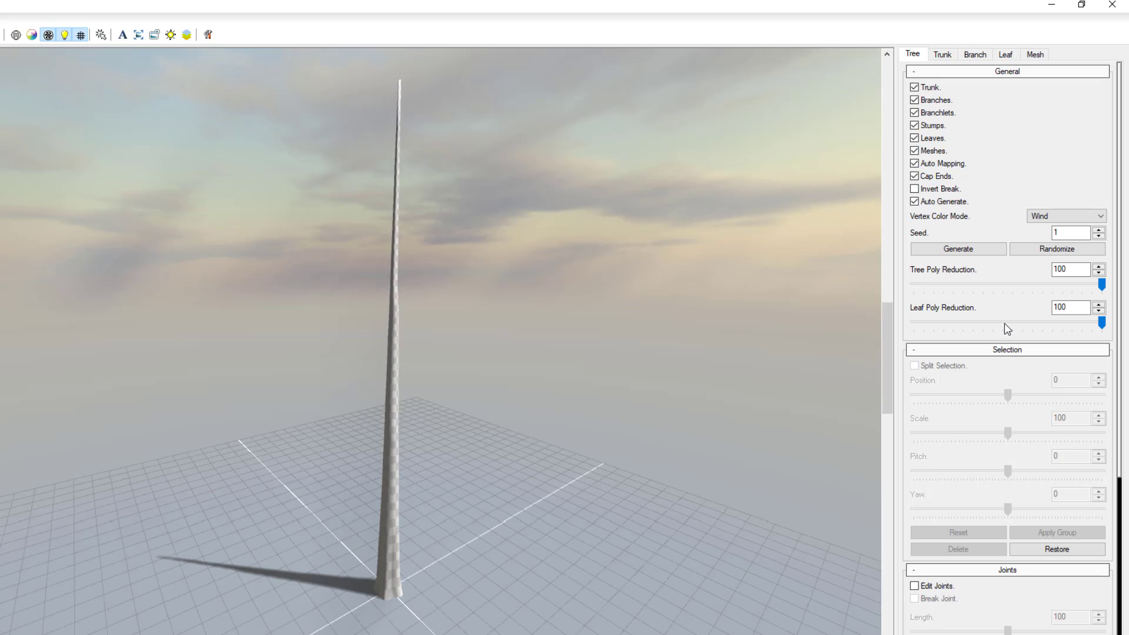
scroll(510, 461, up, 5)
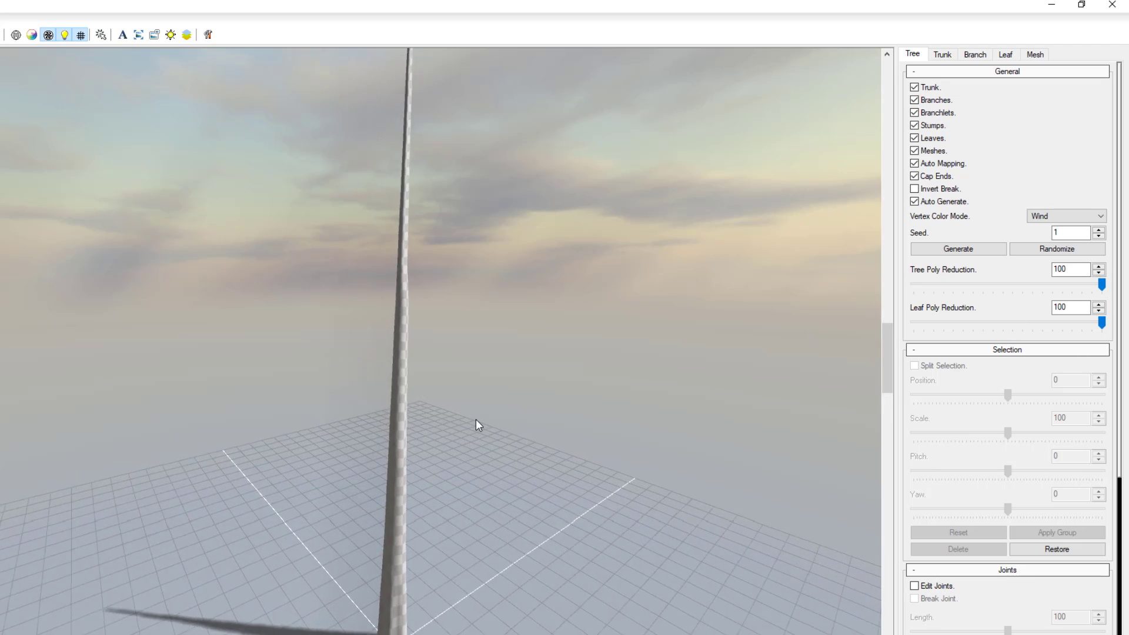
scroll(419, 347, up, 4)
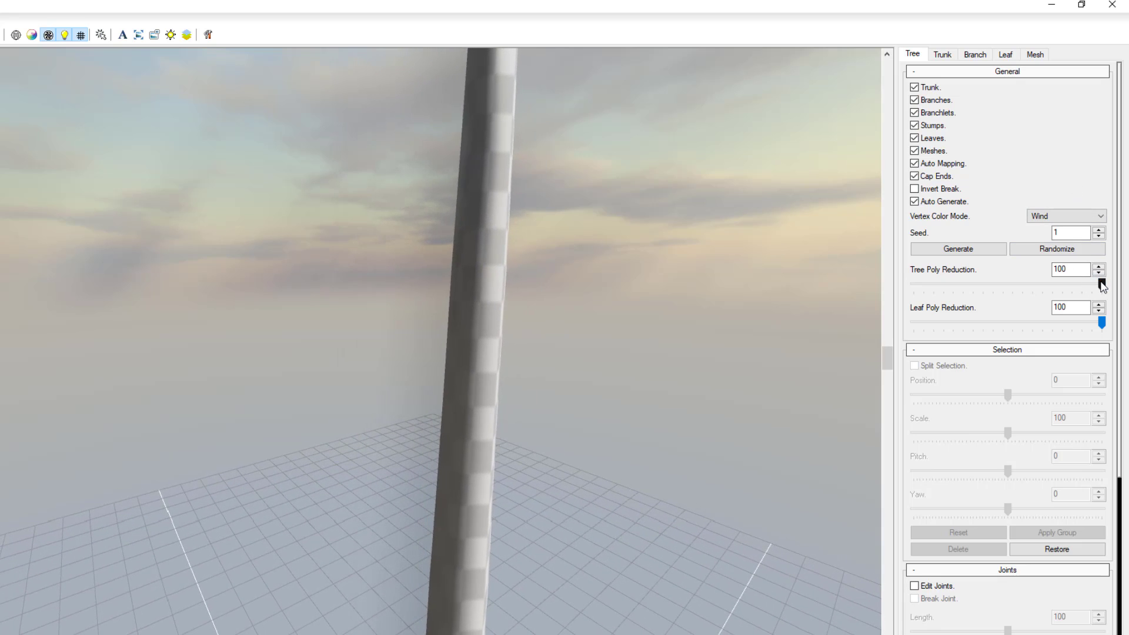
- Lower Tree Poly Reduction to 30, then down to its minimum of 5
drag(1102, 286, 962, 284)
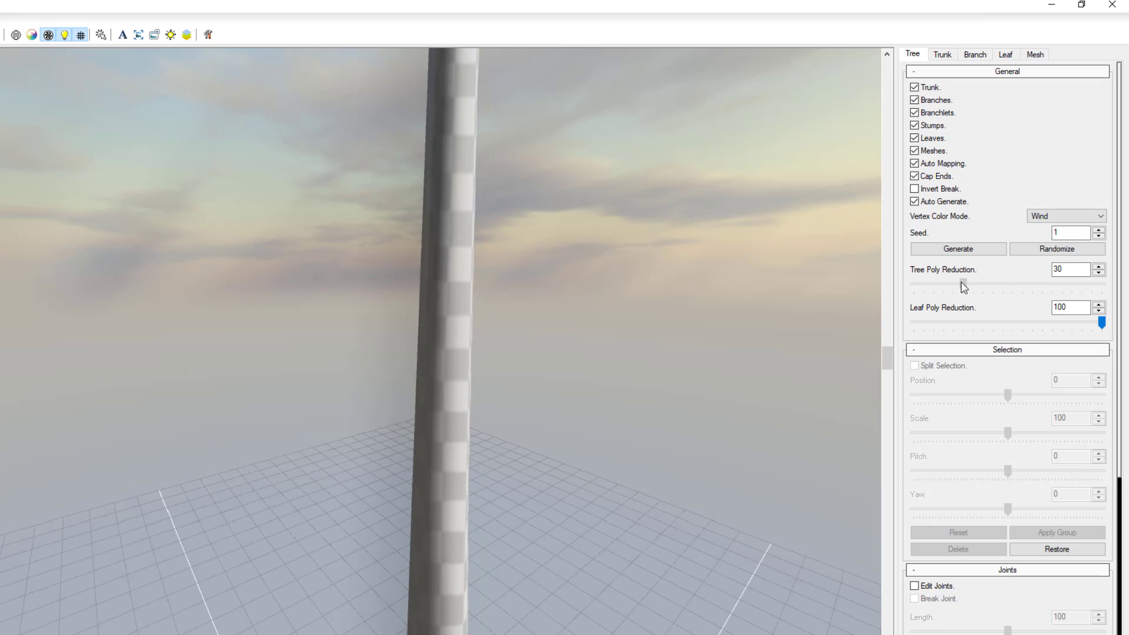
scroll(517, 394, down, 5)
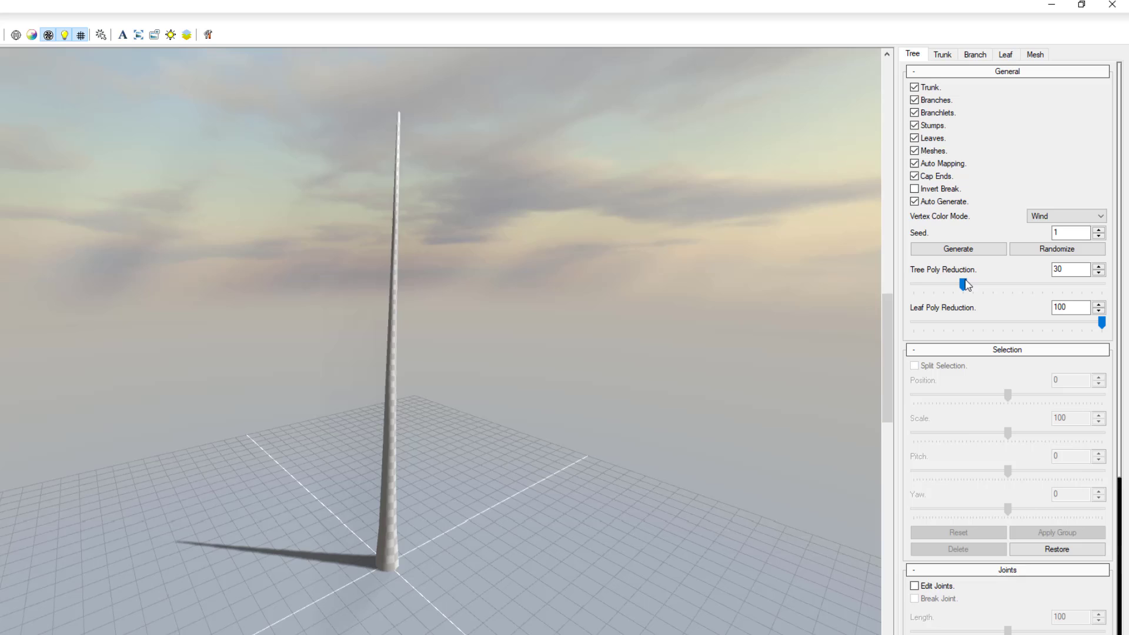
drag(960, 286, 1102, 287)
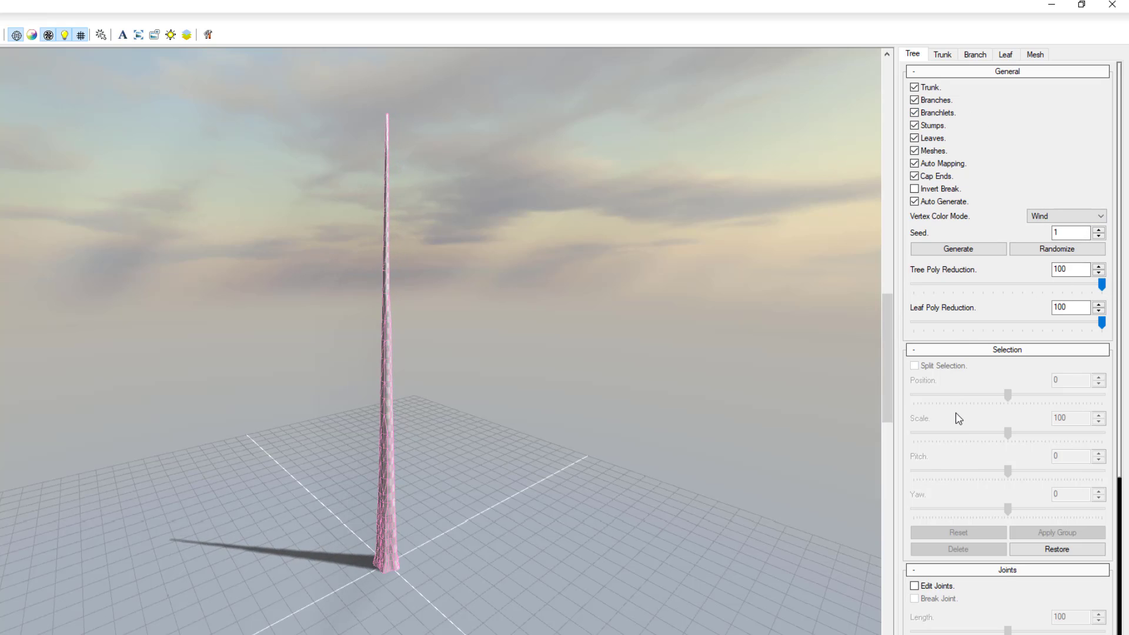
- Set trunk Split to 2 so the trunk forks into three stems
click(944, 55)
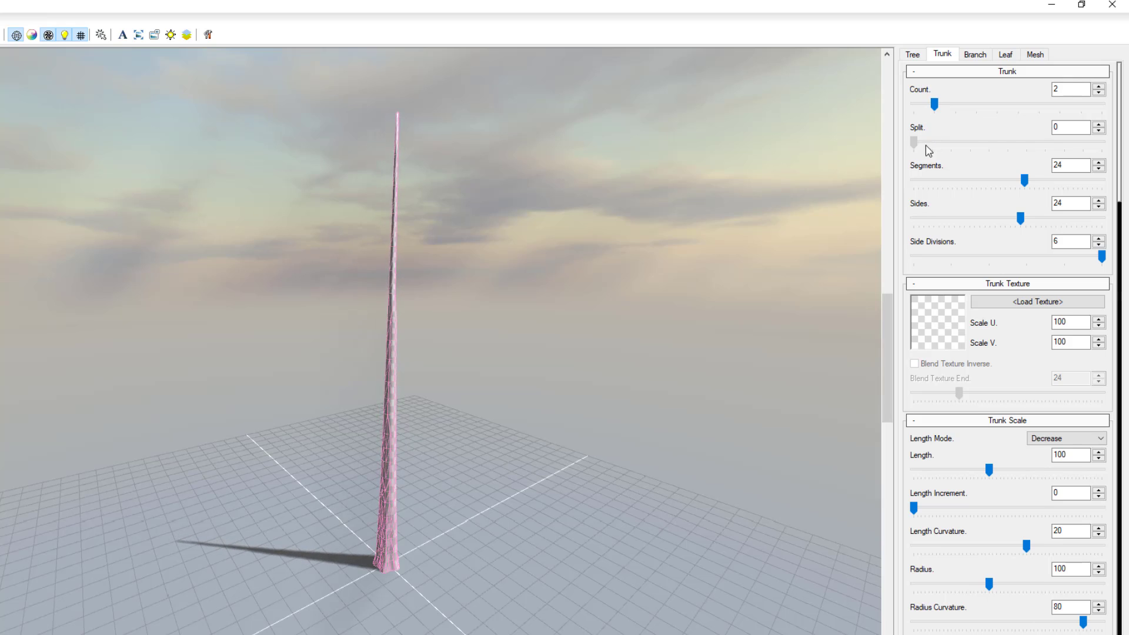
drag(926, 146, 1003, 156)
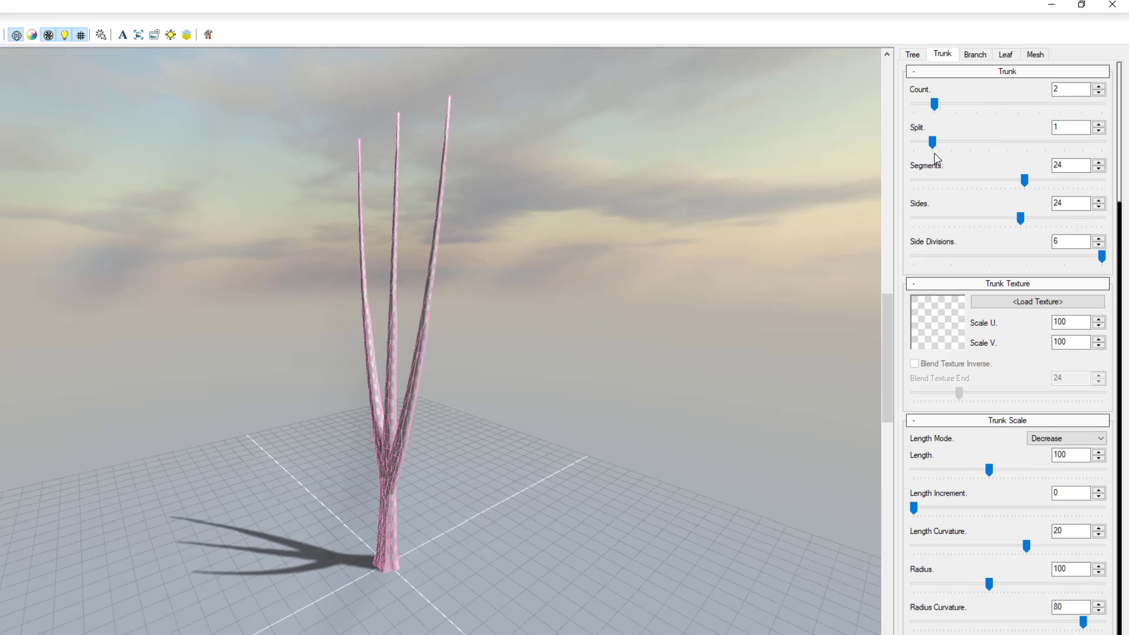
drag(509, 440, 640, 430)
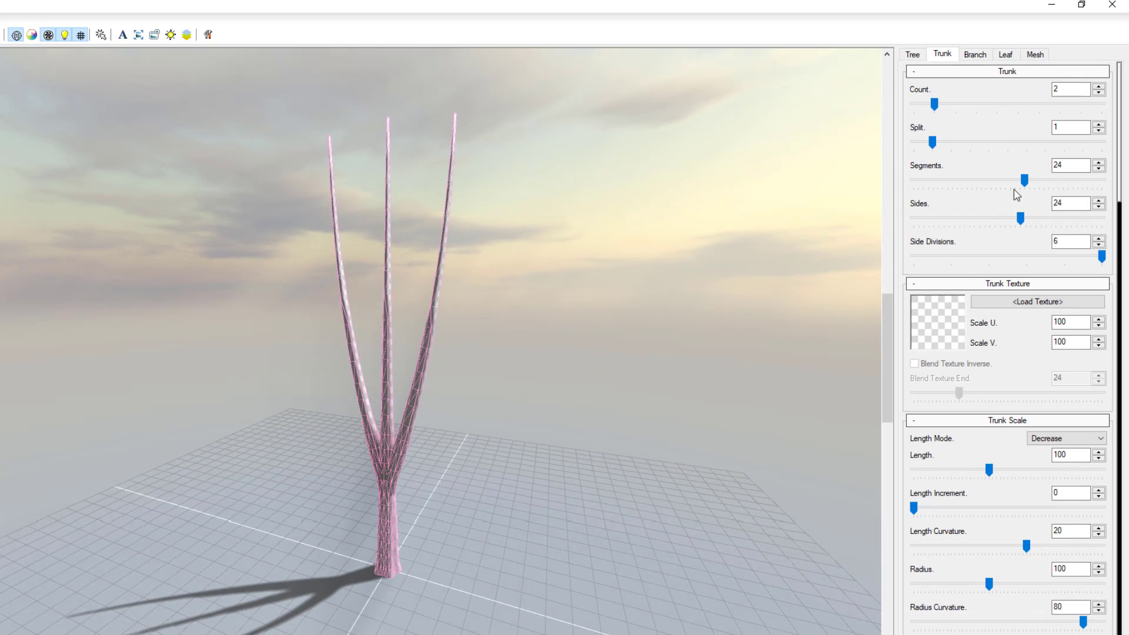
- Move the trunk Segments slider up and down, settling it at 14
drag(1026, 184, 1062, 195)
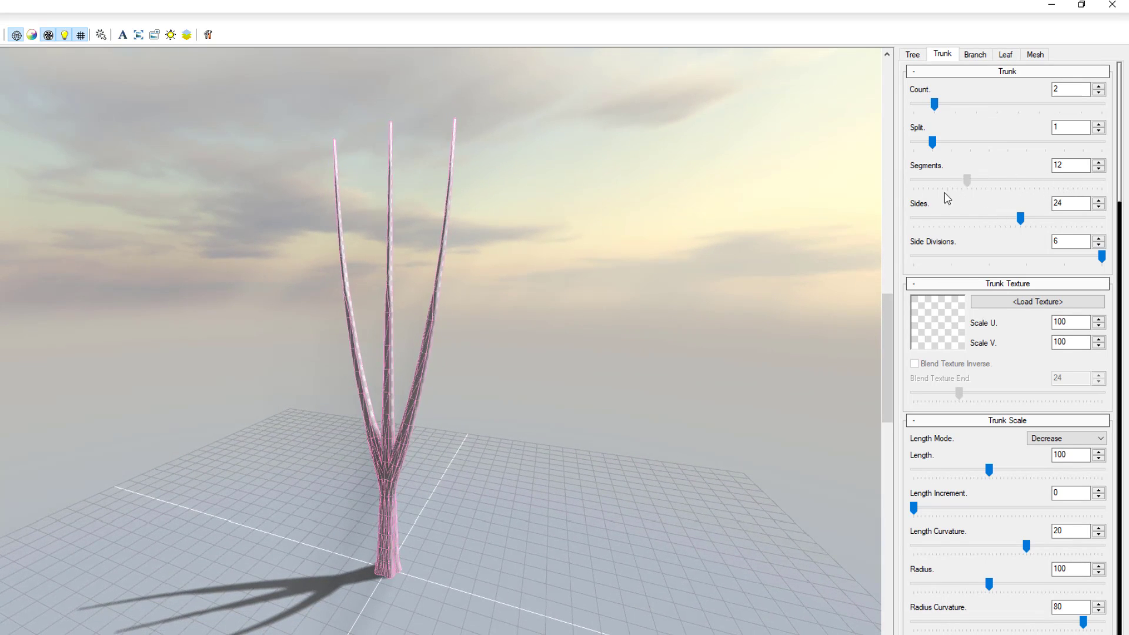
drag(947, 199, 929, 200)
drag(1001, 206, 1068, 205)
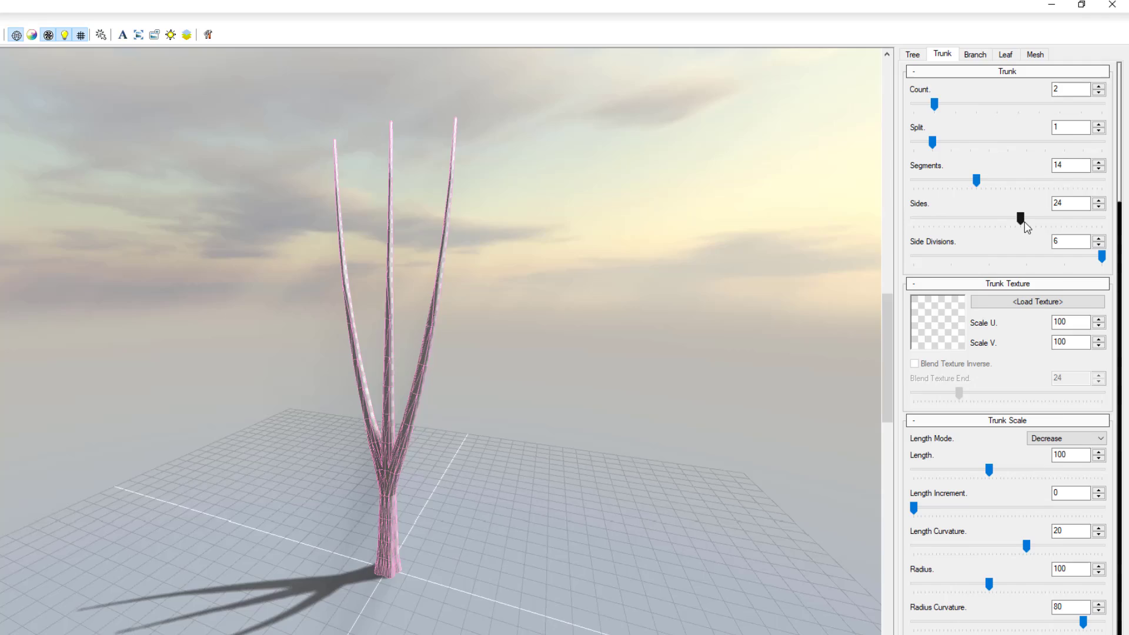
- Adjust the trunk length in Trunk Scale, down to 50 and below, and inspect the thicker trunks
scroll(1026, 227, down, 5)
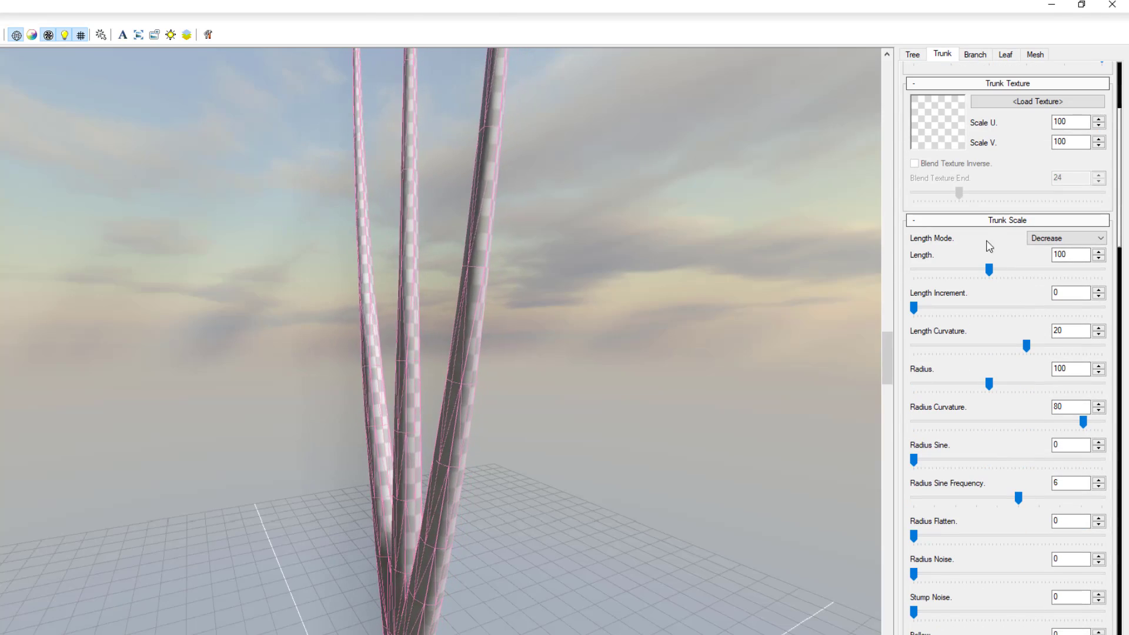
scroll(579, 395, up, 5)
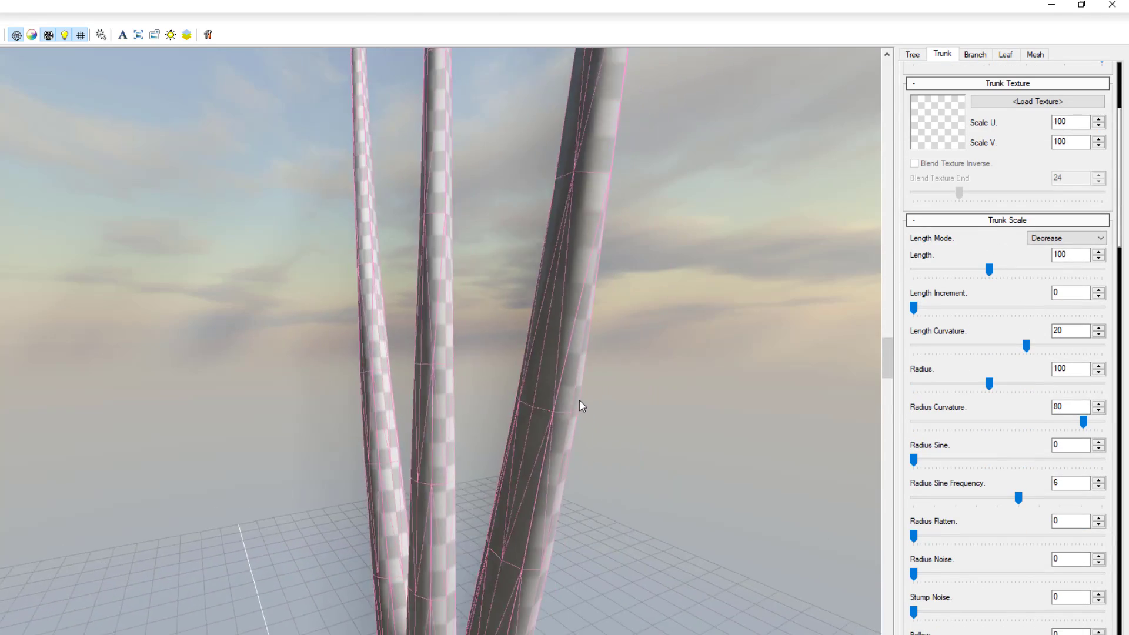
scroll(579, 407, down, 8)
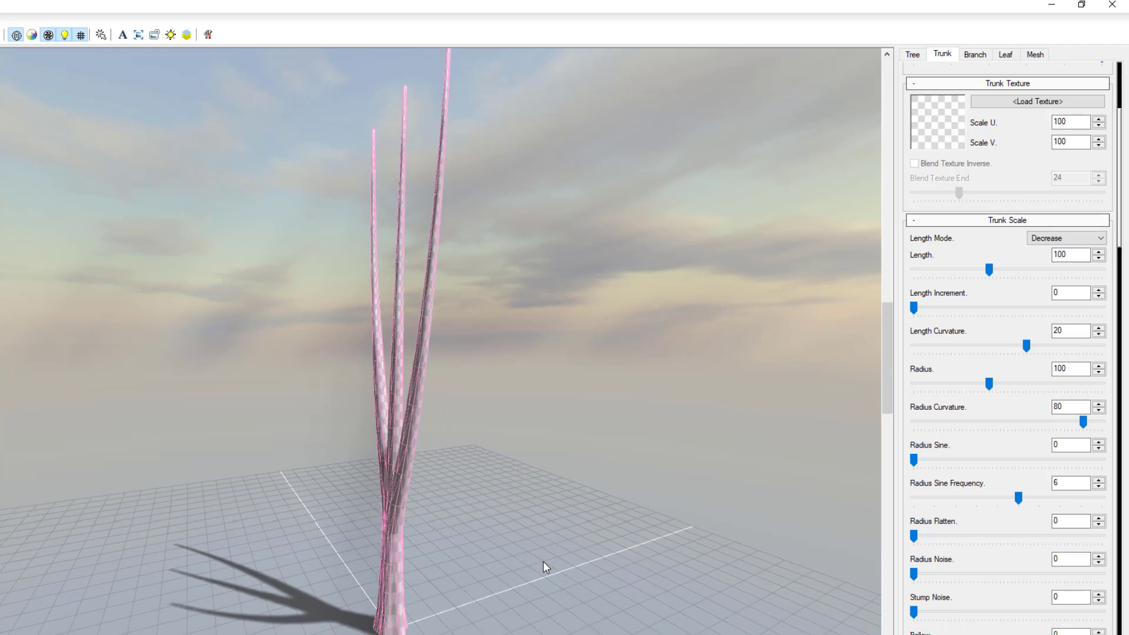
drag(988, 270, 950, 270)
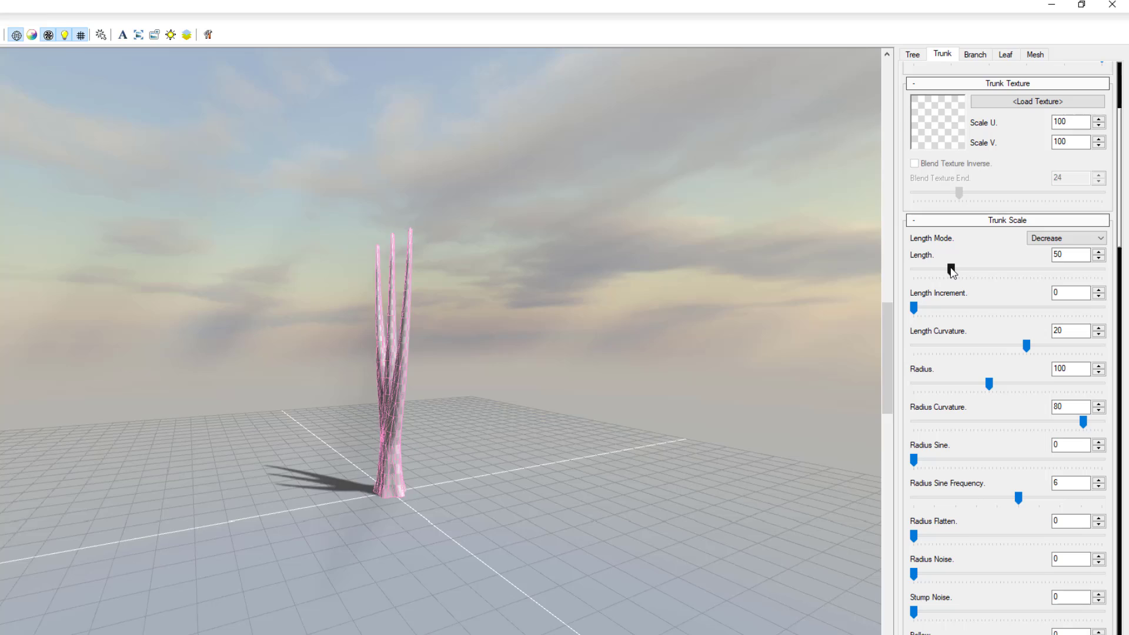
drag(985, 272, 1003, 293)
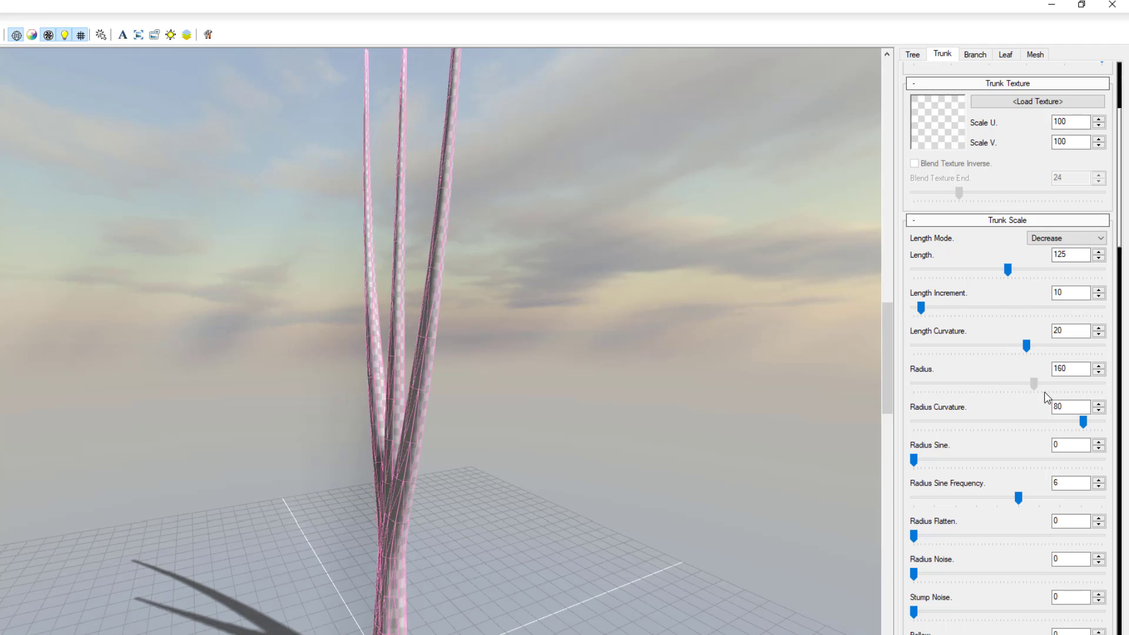
drag(387, 535, 494, 522)
scroll(492, 522, down, 5)
scroll(492, 521, down, 2)
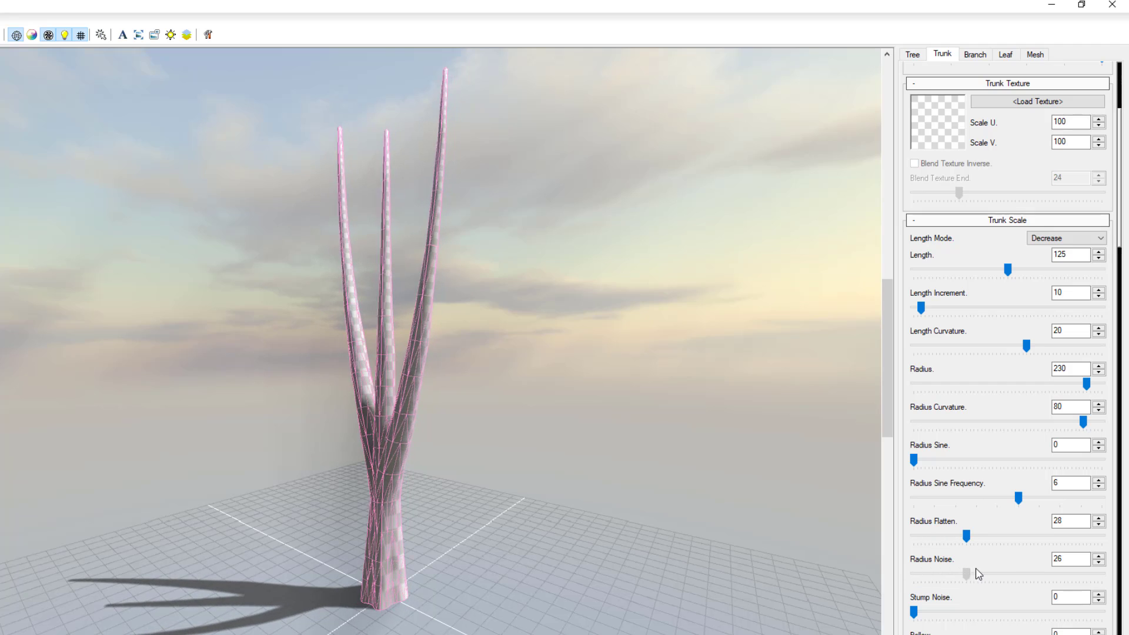
scroll(920, 614, down, 3)
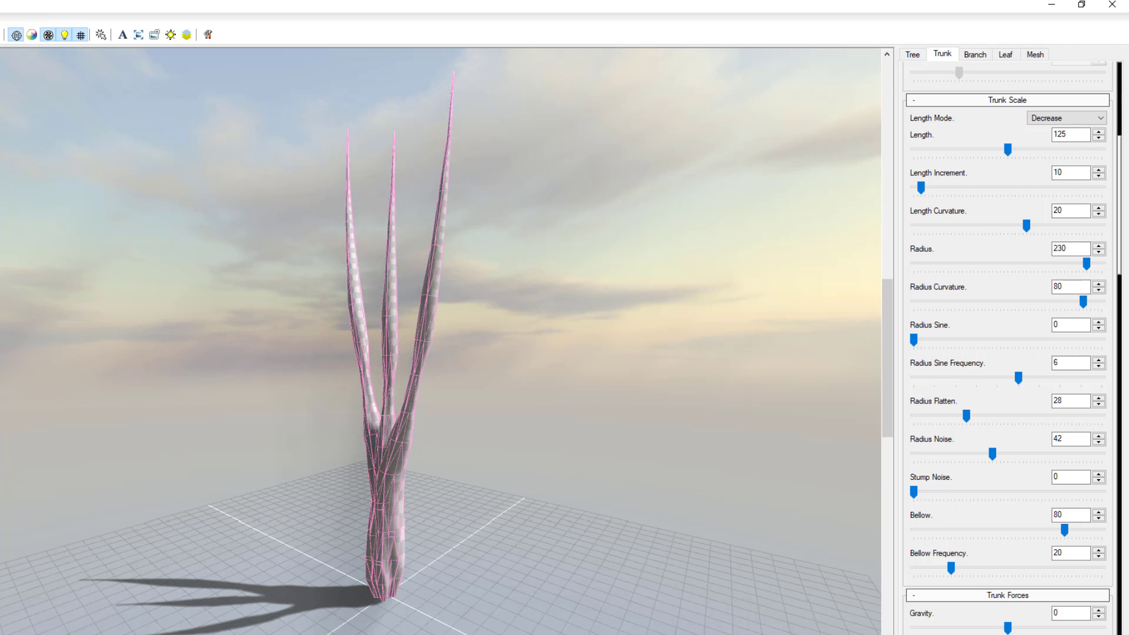
- Inspect the 35 new branches from a rotated view and collapse the main Branch section
click(975, 54)
scroll(389, 303, up, 3)
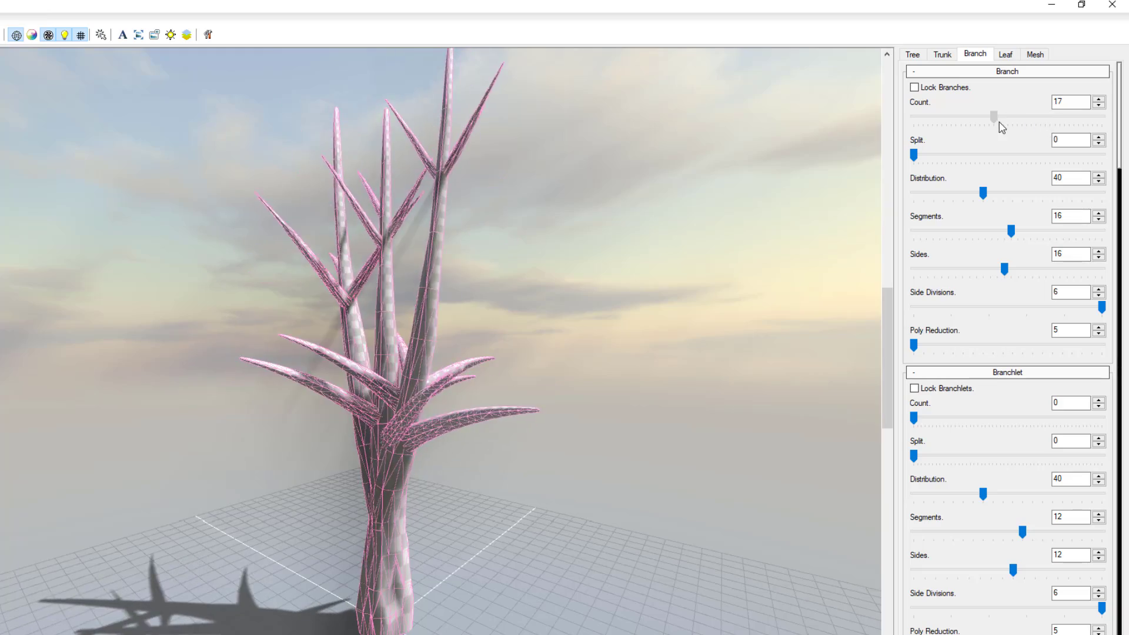
drag(539, 426, 640, 471)
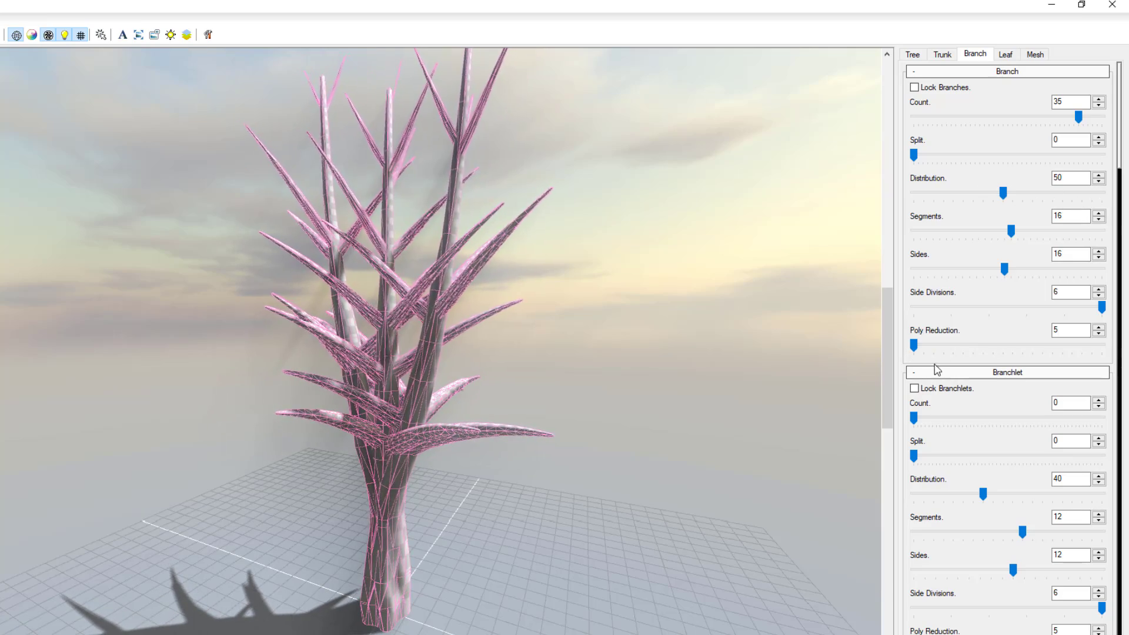
click(921, 76)
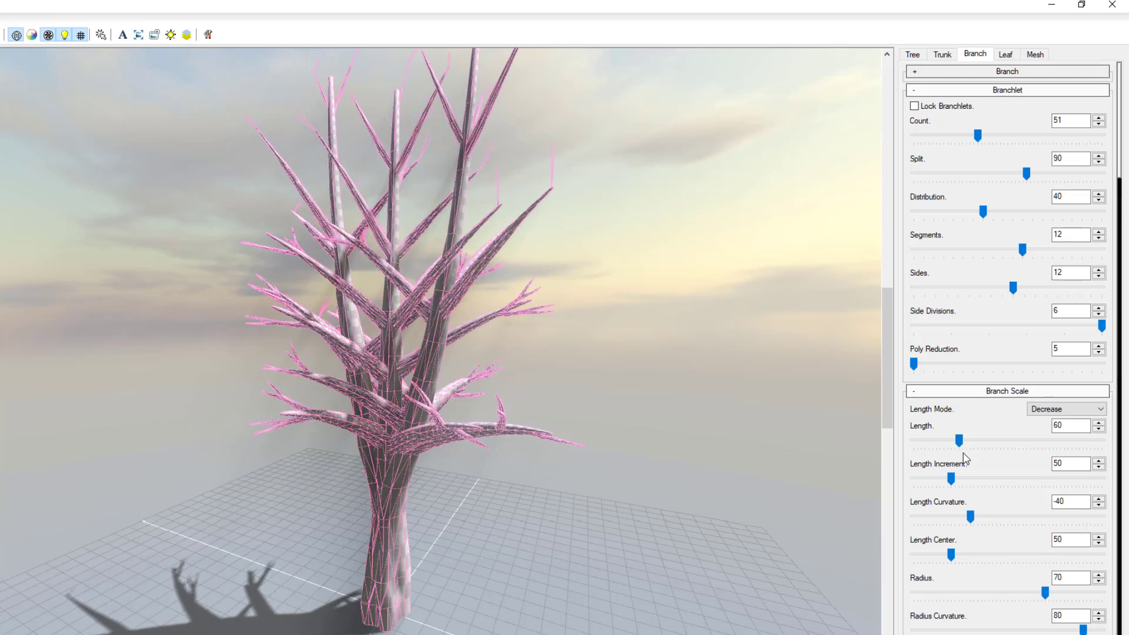
- Remove the trunk split so the tree rises from a single trunk
click(941, 54)
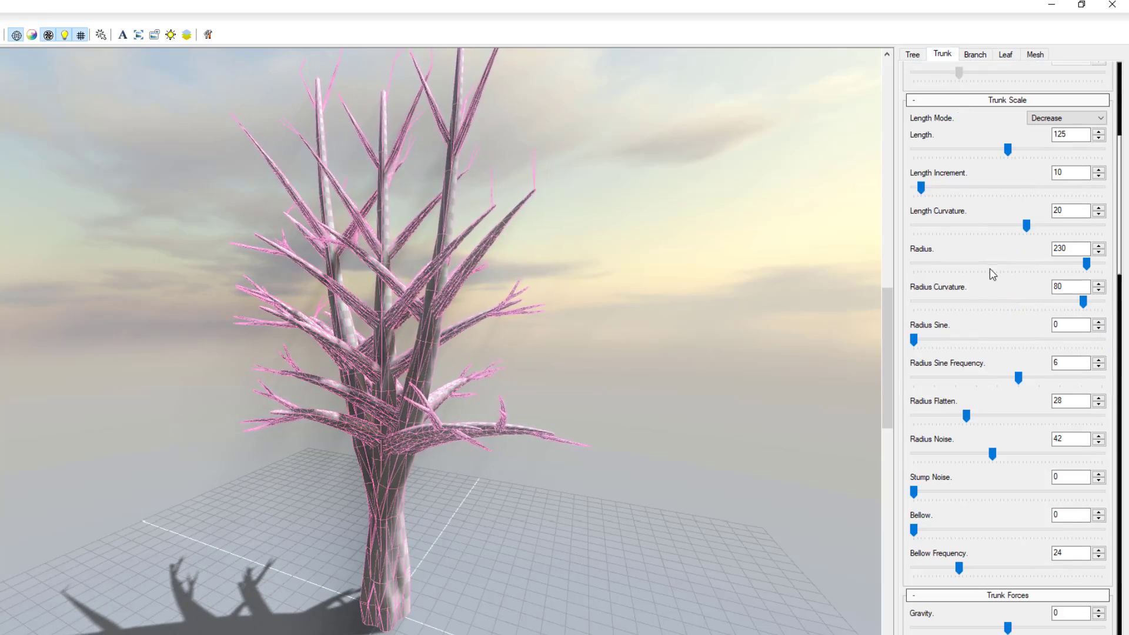
scroll(993, 275, up, 5)
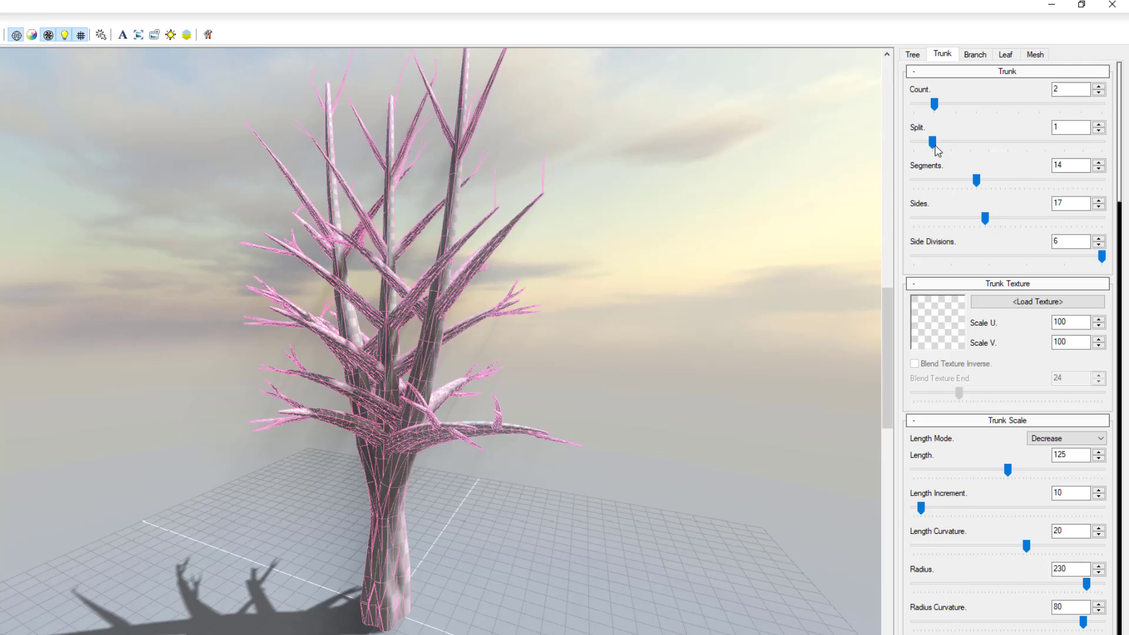
drag(917, 142, 926, 113)
drag(442, 460, 323, 412)
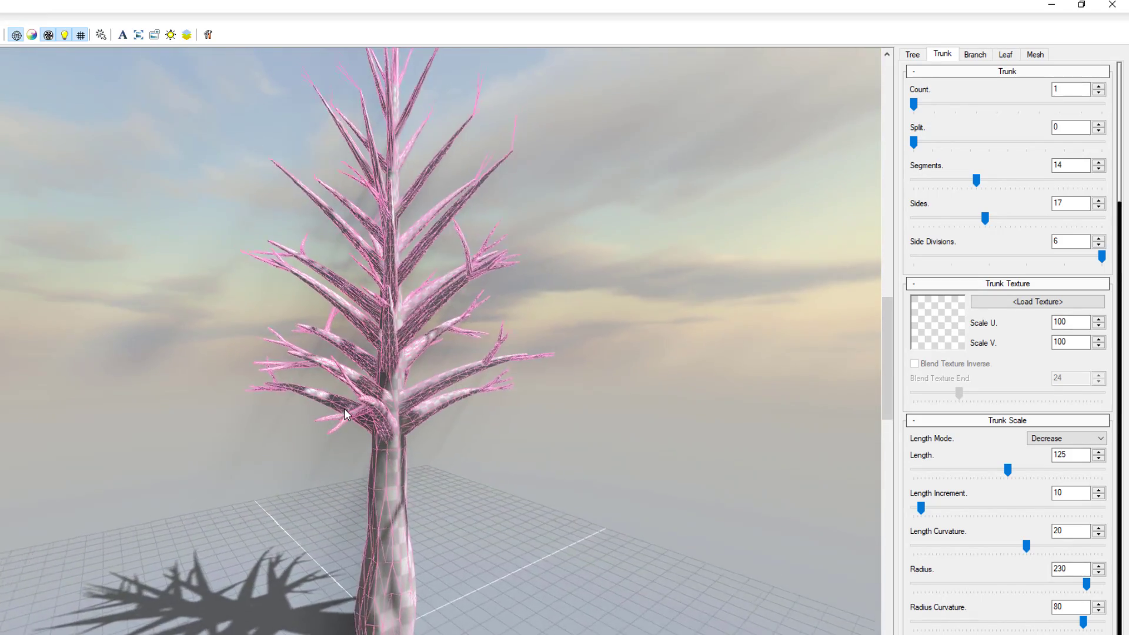
- Lower the branches' Radius Sine to 2 on the Branch tab
click(976, 54)
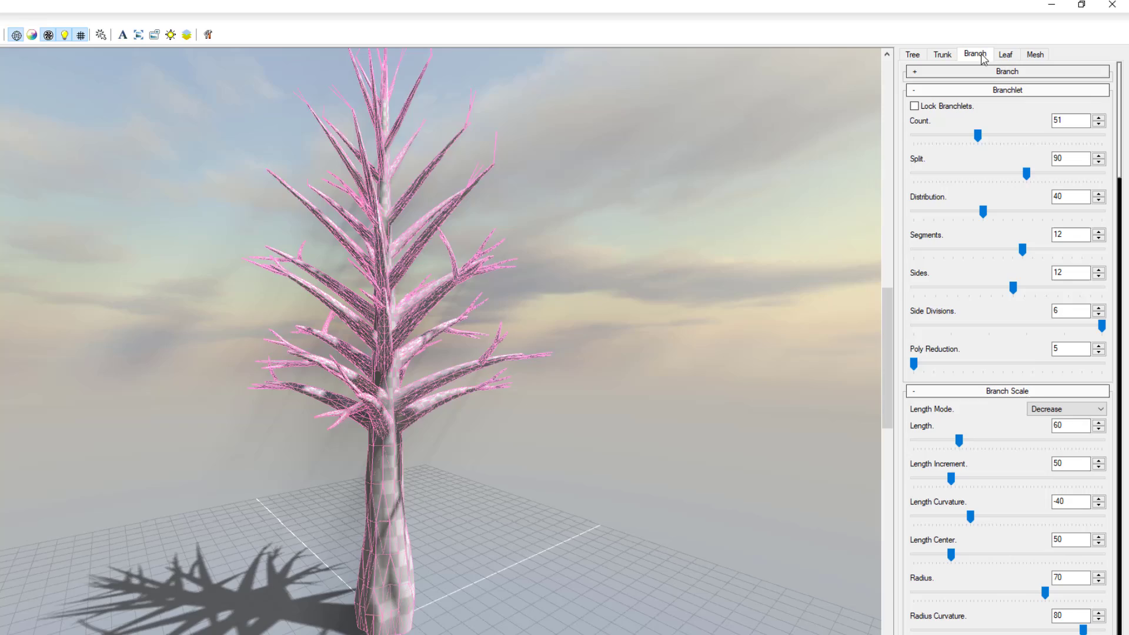
scroll(986, 496, down, 5)
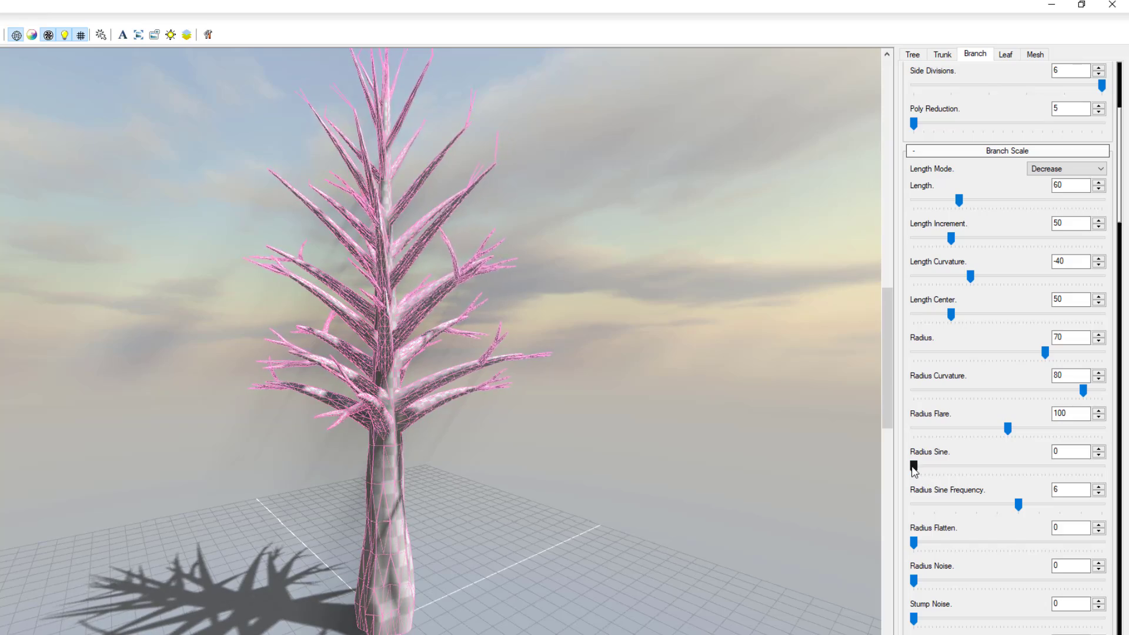
drag(978, 467, 917, 468)
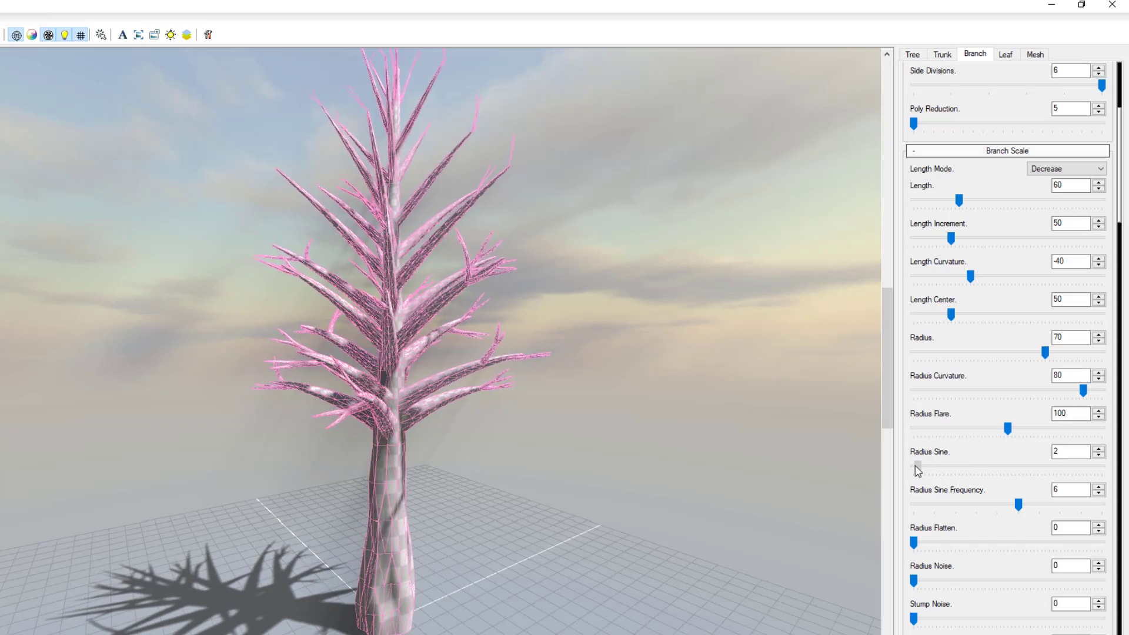
scroll(1002, 549, down, 5)
scroll(1001, 549, down, 4)
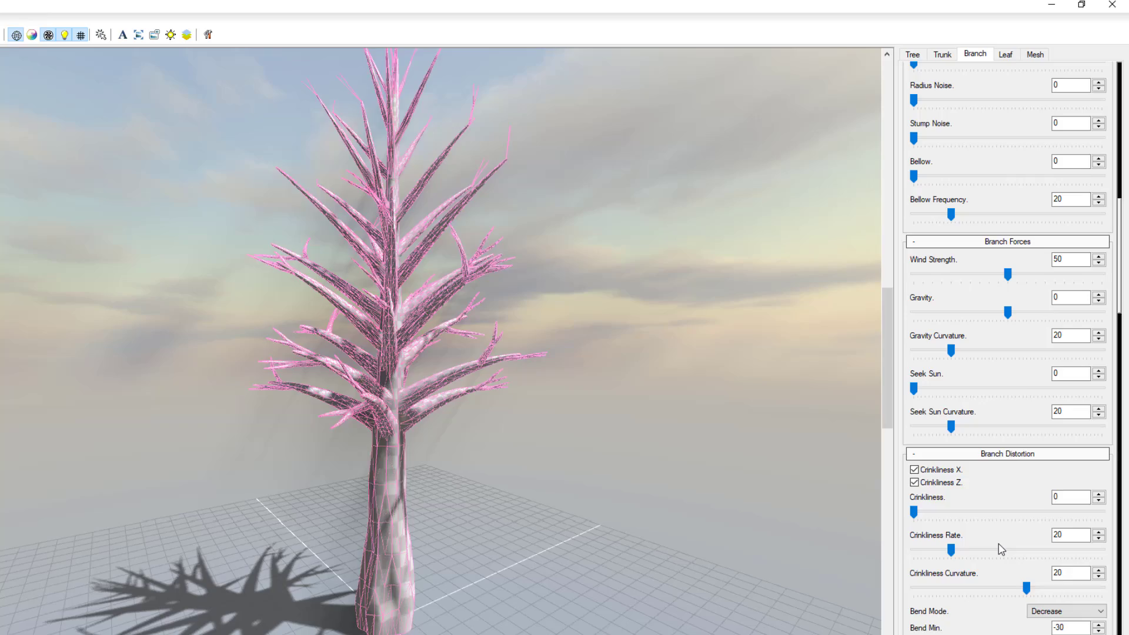
scroll(1000, 546, up, 11)
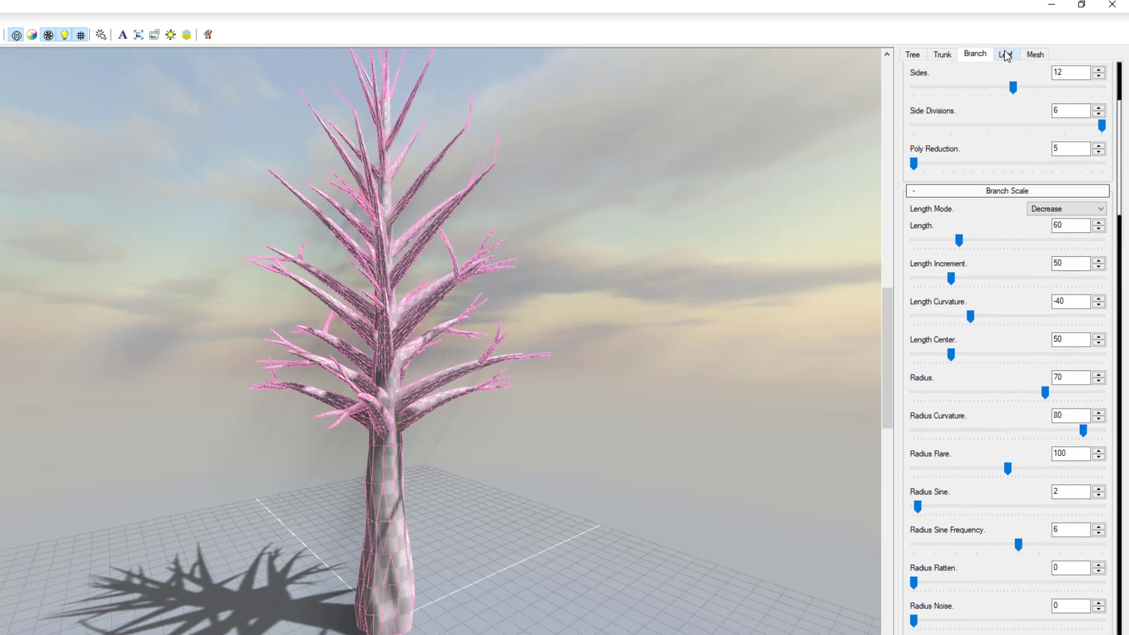
- Add 260 leaves to the tree on the Leaf tab
click(1006, 54)
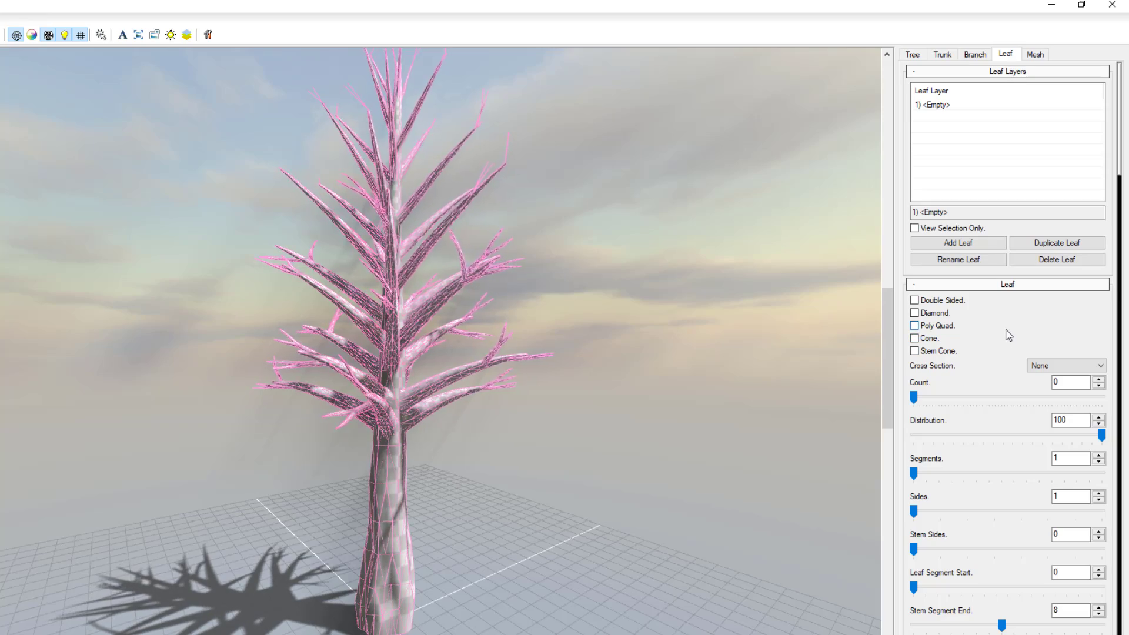
scroll(1009, 336, down, 5)
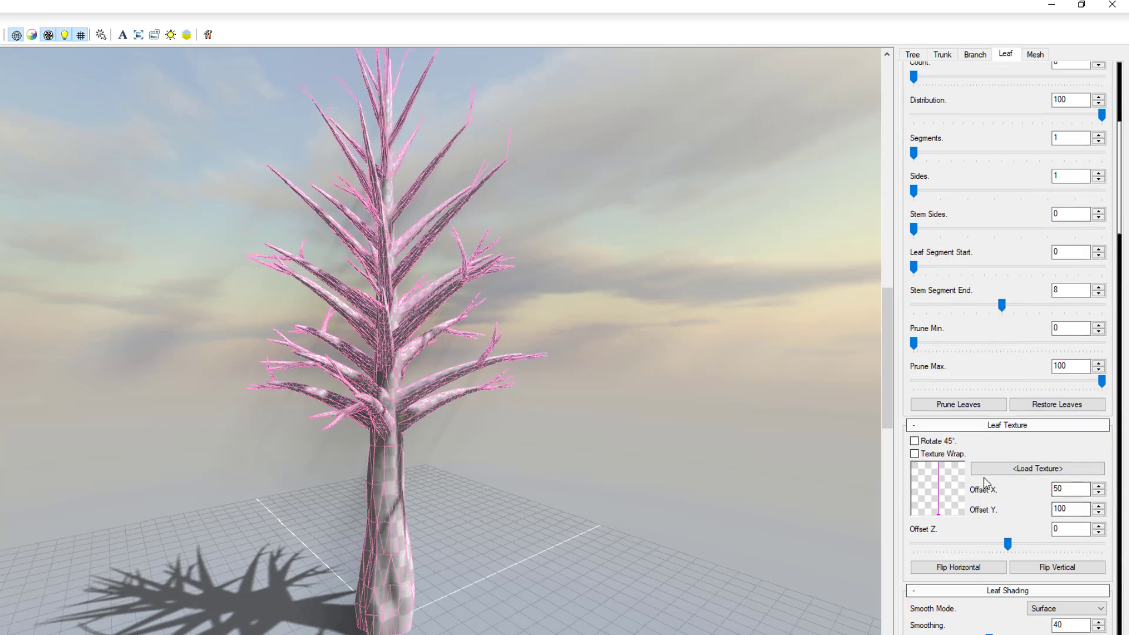
scroll(986, 483, up, 4)
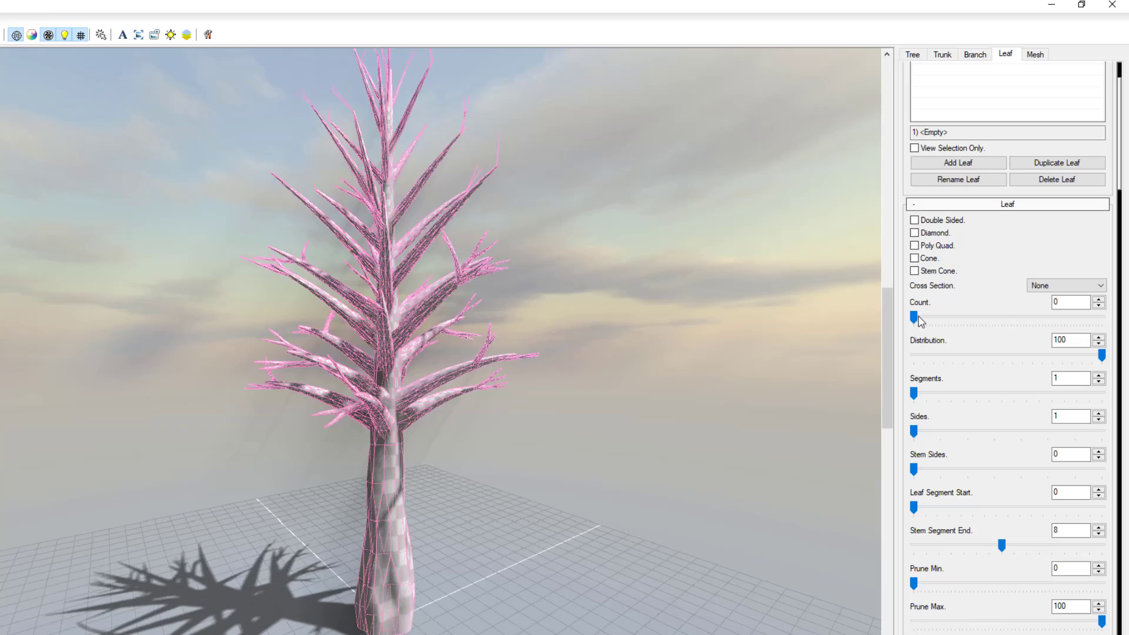
drag(915, 319, 1081, 333)
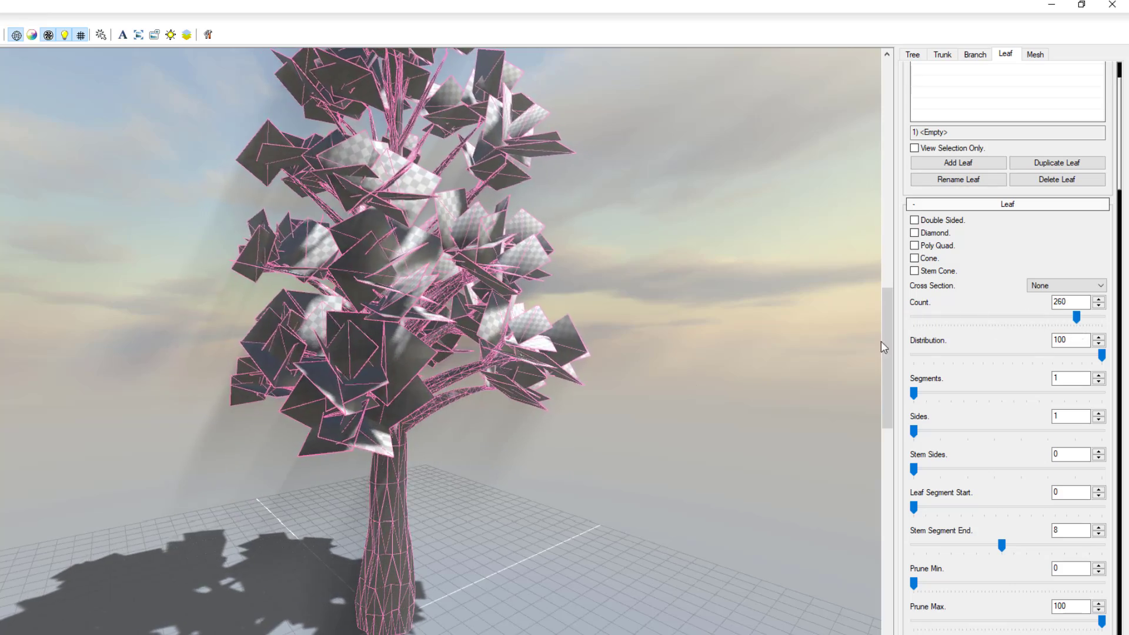
- Adjust another leaf slider and scroll down to the Leaf Texture section
drag(487, 511, 480, 266)
scroll(353, 318, up, 3)
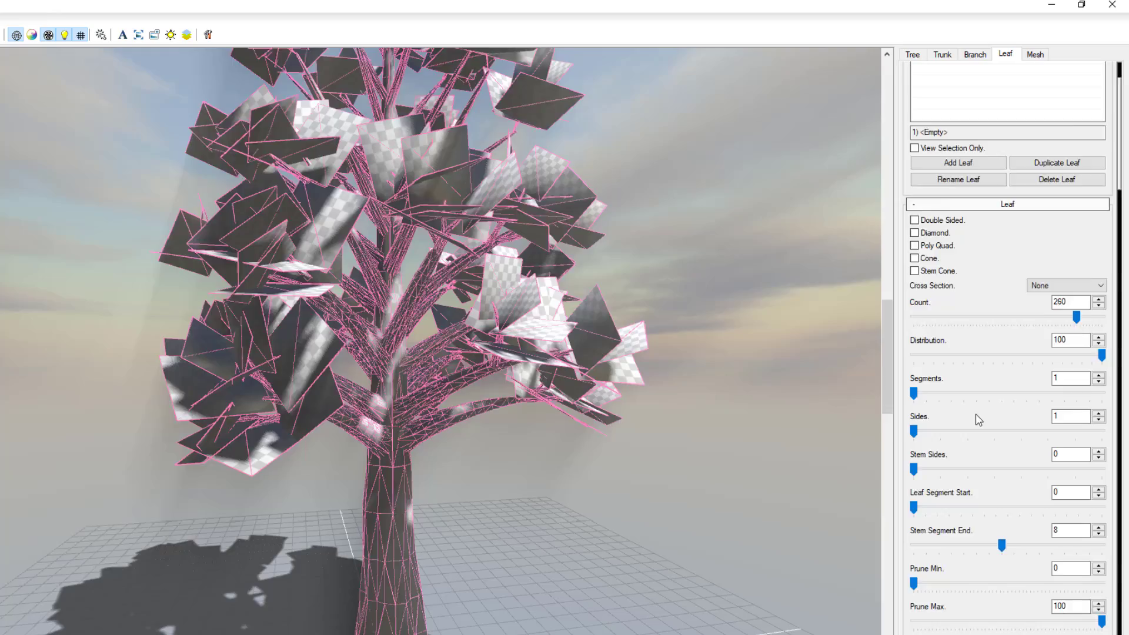
scroll(978, 416, down, 1)
drag(915, 314, 982, 332)
scroll(985, 338, down, 2)
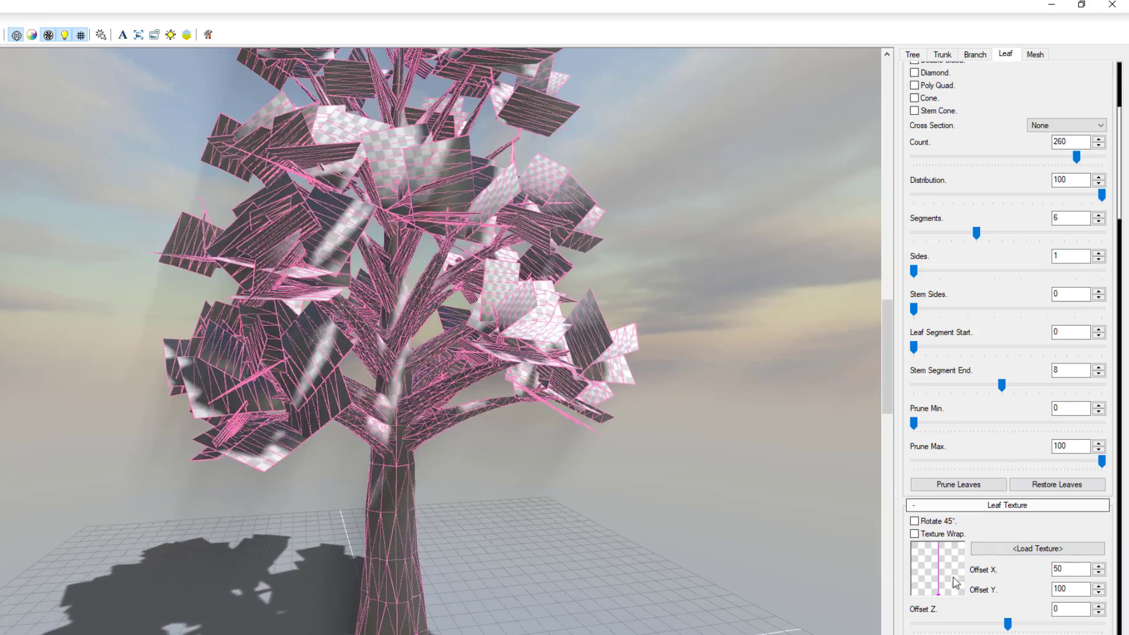
scroll(1009, 431, down, 3)
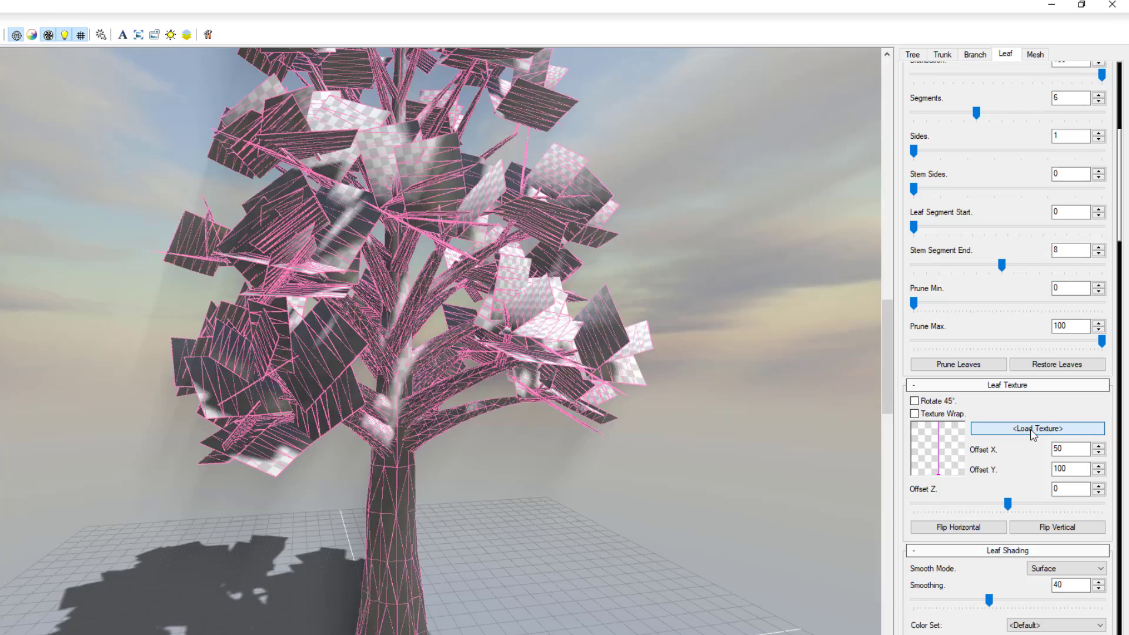
- Load leaf maple.png as the leaf base texture and bark01.png for the stems
click(1031, 430)
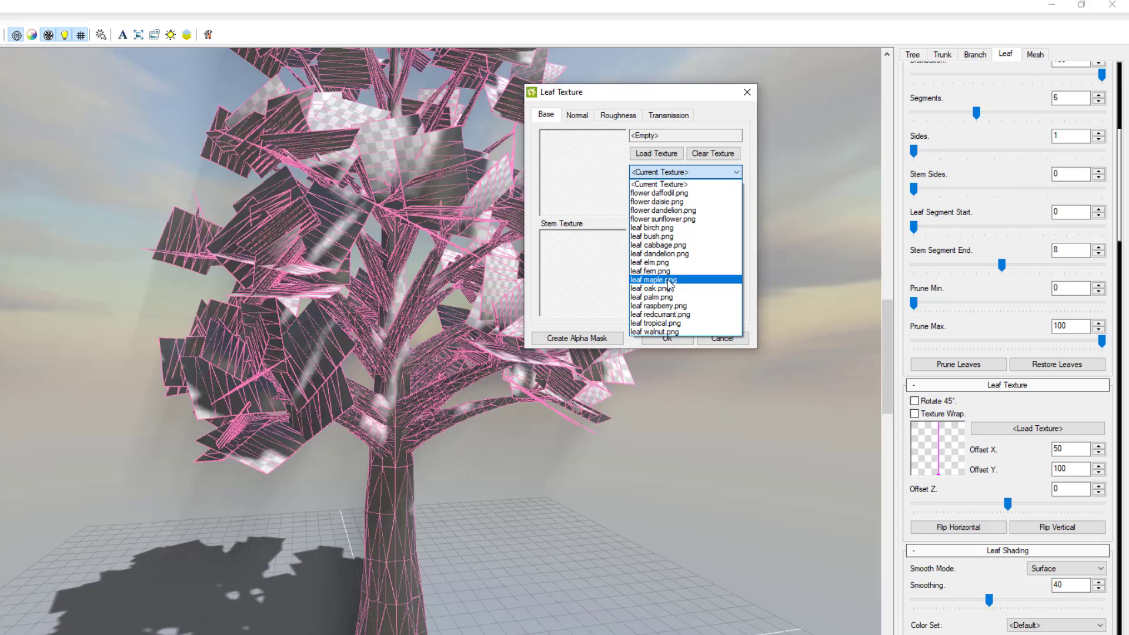
click(672, 280)
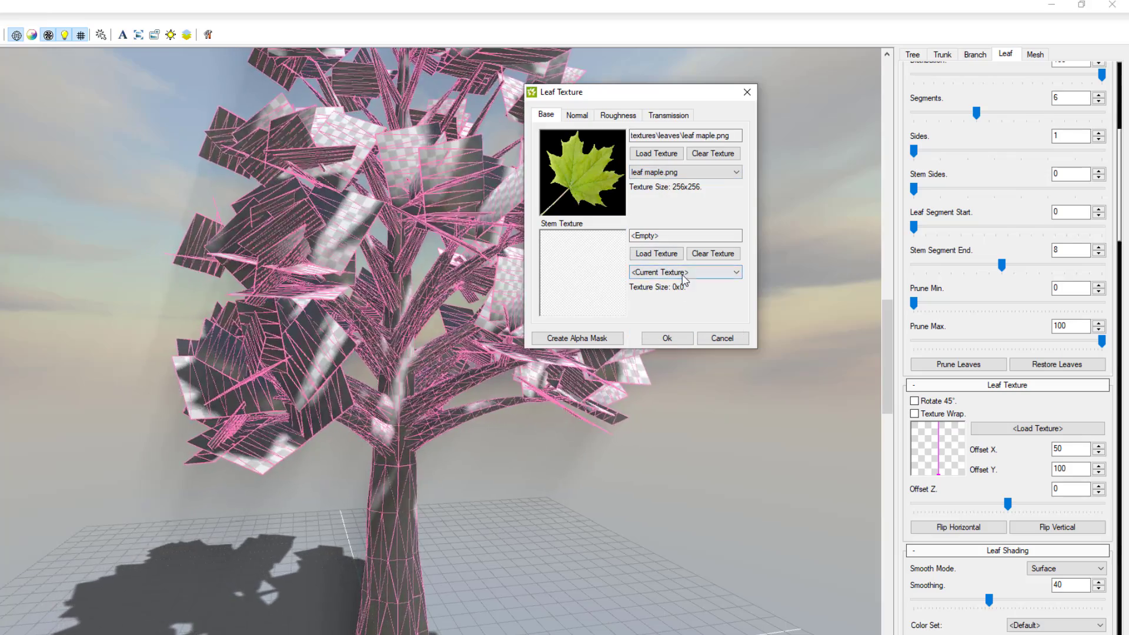
click(681, 273)
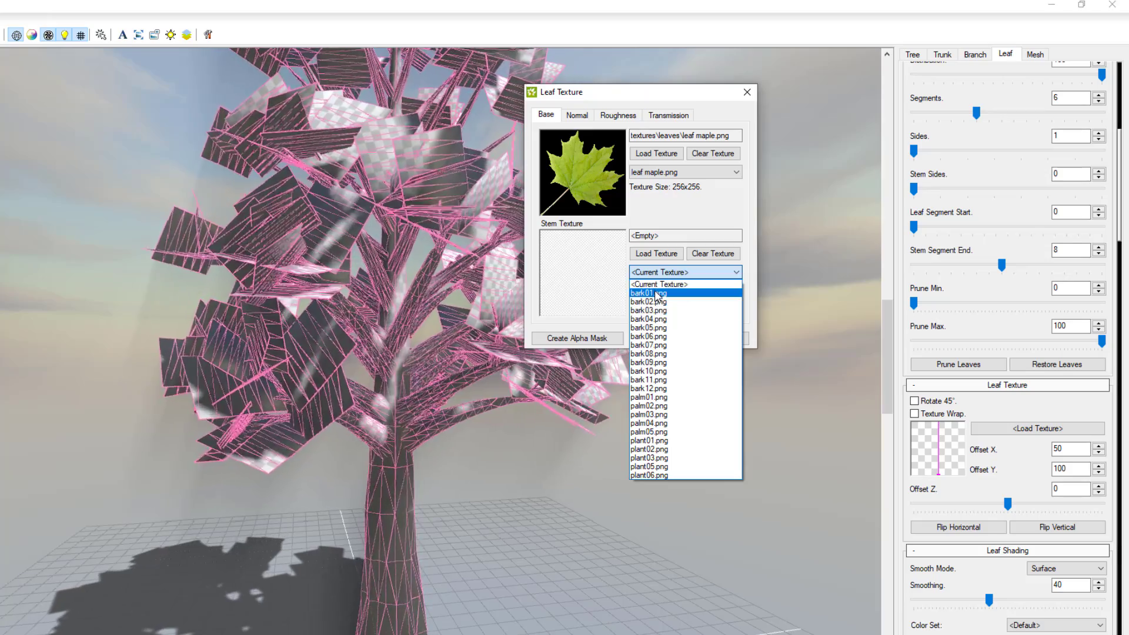
click(657, 294)
- Set leaf maple_n.png and bark01_n.png as the leaf and stem normal maps
click(577, 116)
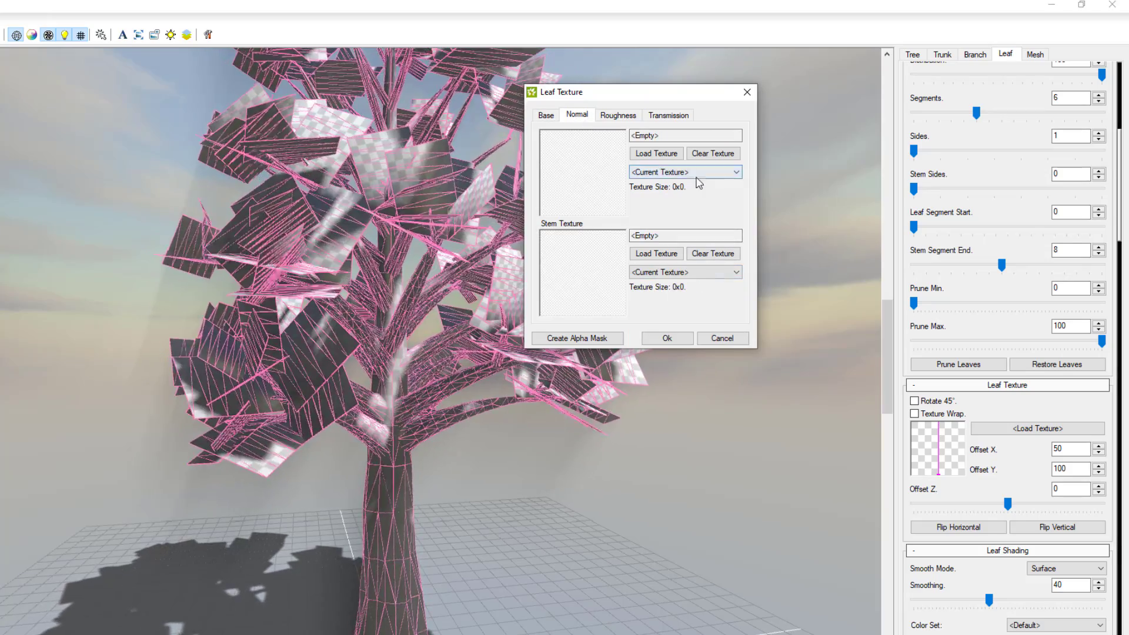
click(697, 174)
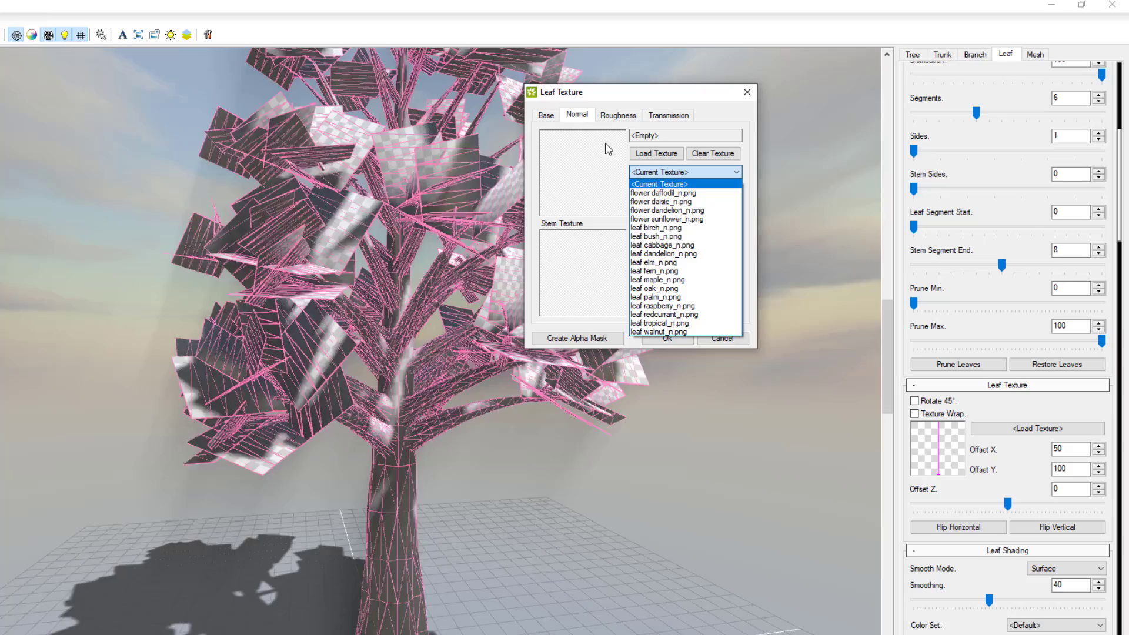
click(664, 280)
click(676, 272)
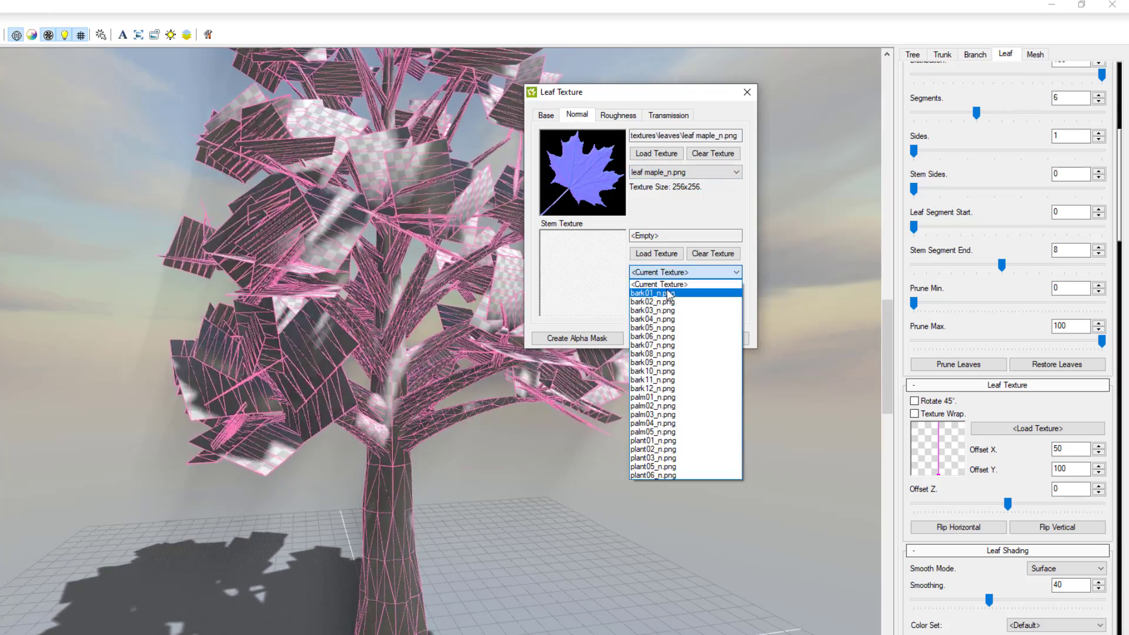
click(668, 293)
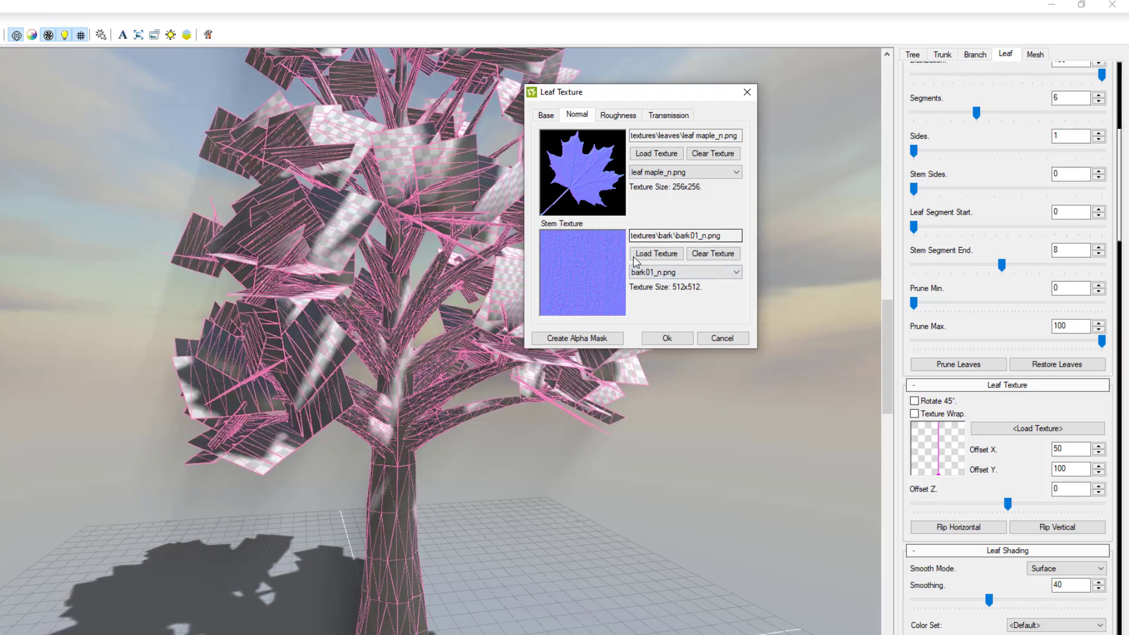
- Set leaf maple_s.png as the leaf roughness map
click(632, 115)
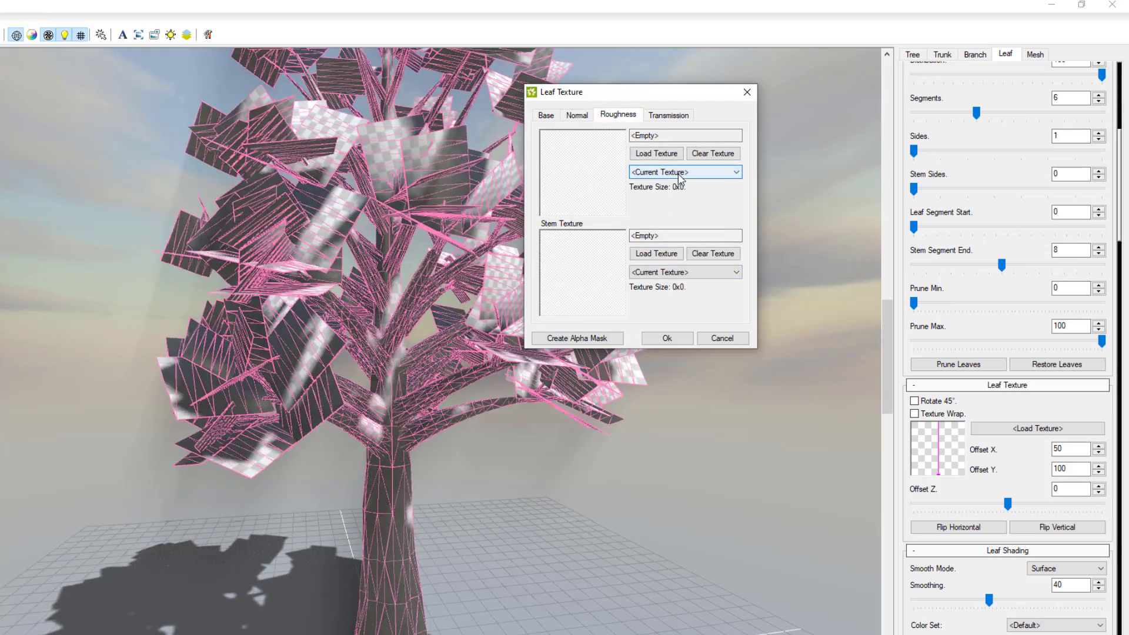
click(676, 171)
click(658, 280)
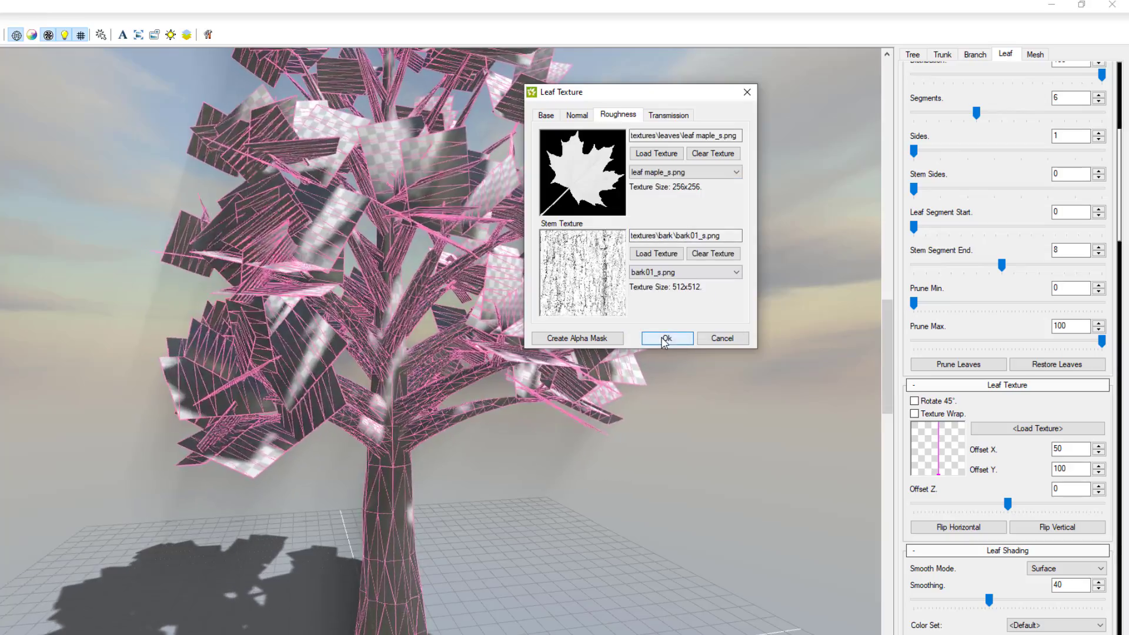
- Apply the new maple textures to the tree and hide its wireframe overlay
click(667, 339)
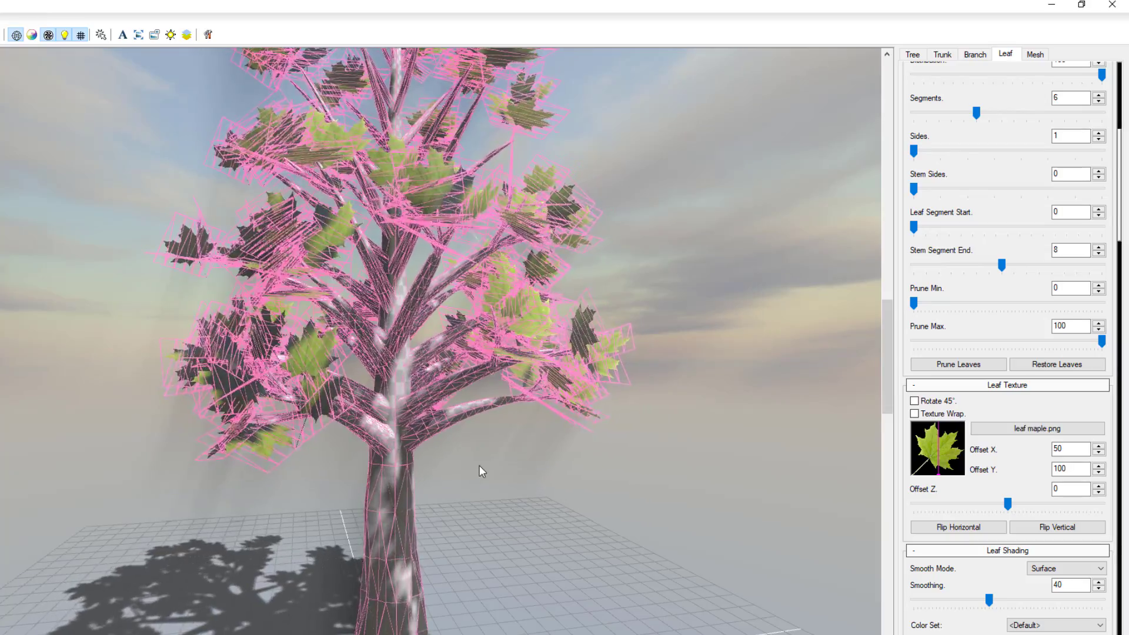
drag(523, 495, 446, 449)
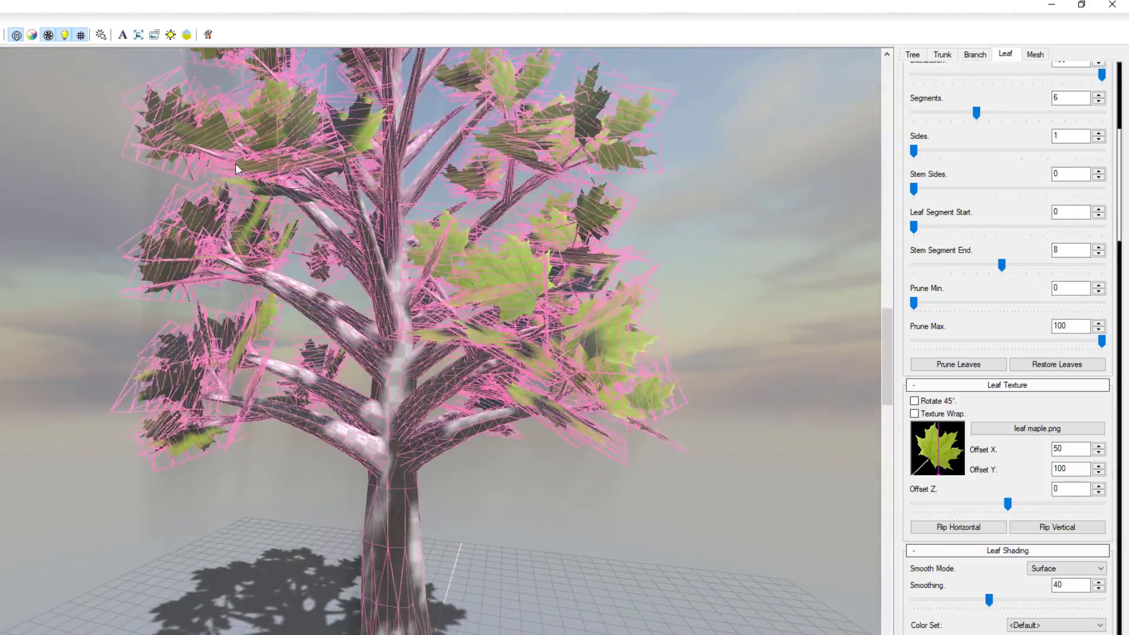
click(17, 34)
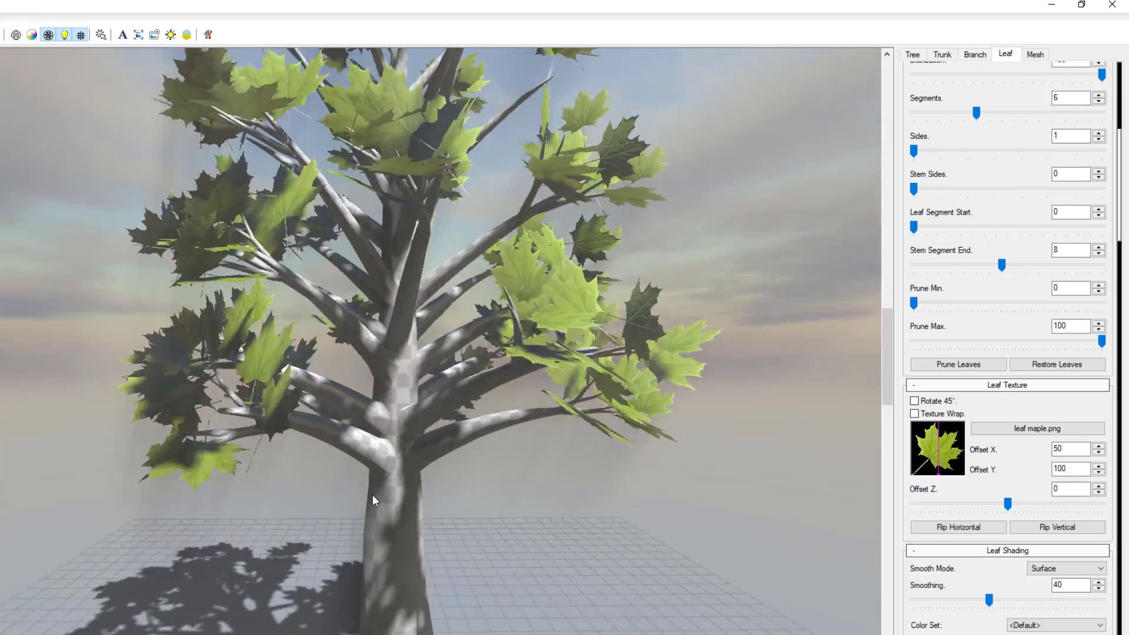
drag(372, 496, 500, 497)
scroll(404, 458, down, 3)
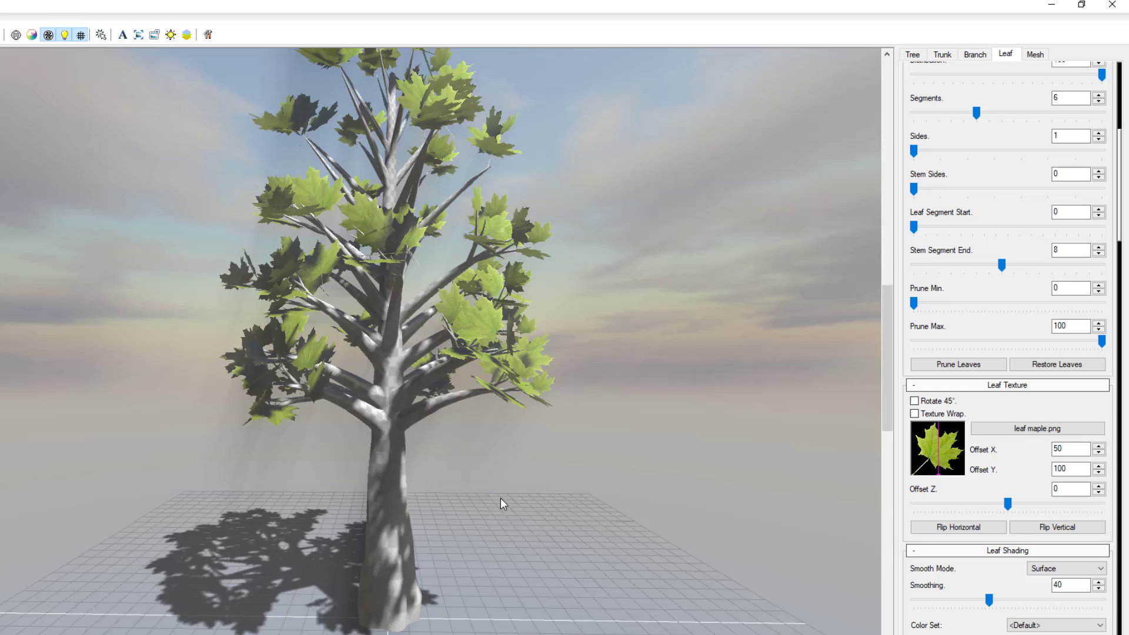
scroll(986, 328, up, 5)
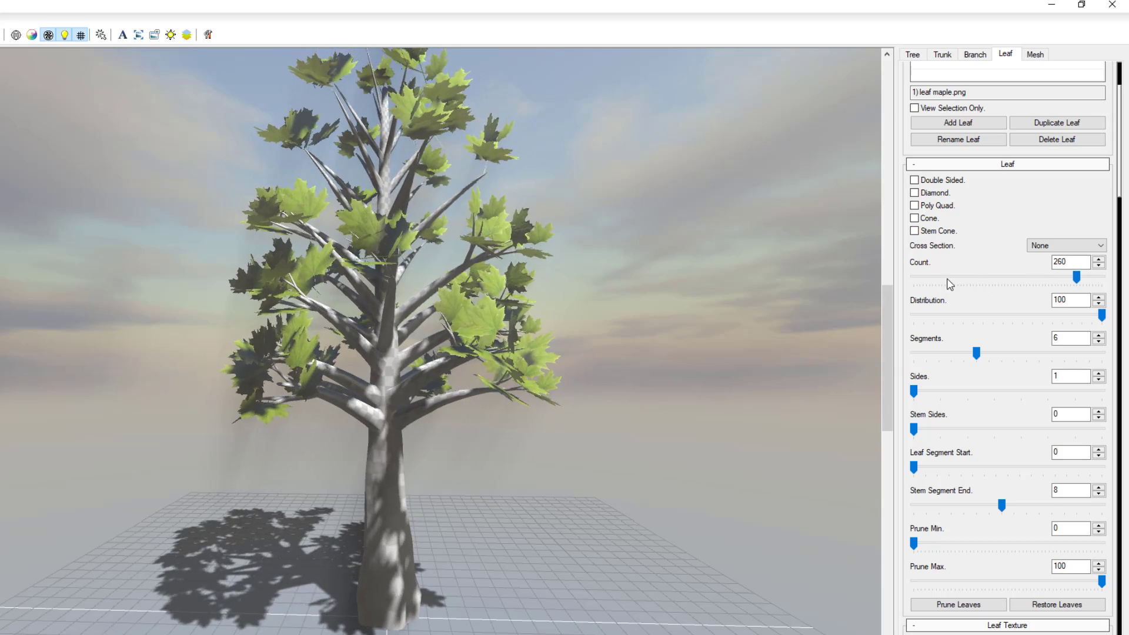
- Raise the leaf count to 300, then load the date palm.tre preset
drag(1080, 286, 1126, 298)
drag(573, 285, 88, 334)
scroll(414, 335, down, 3)
scroll(453, 302, up, 3)
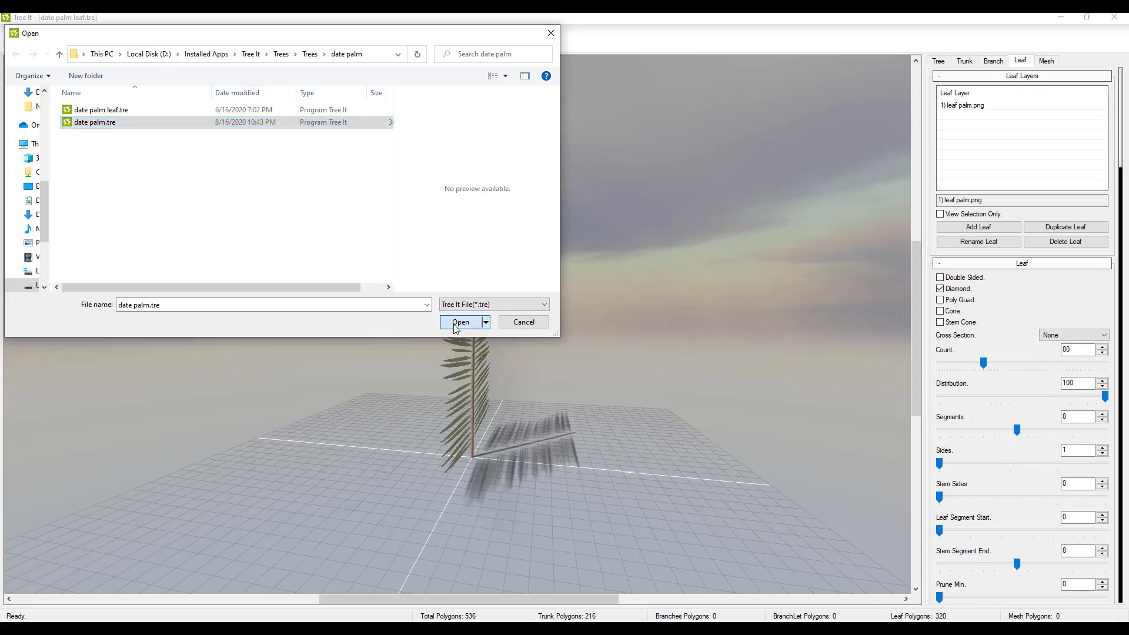
click(458, 320)
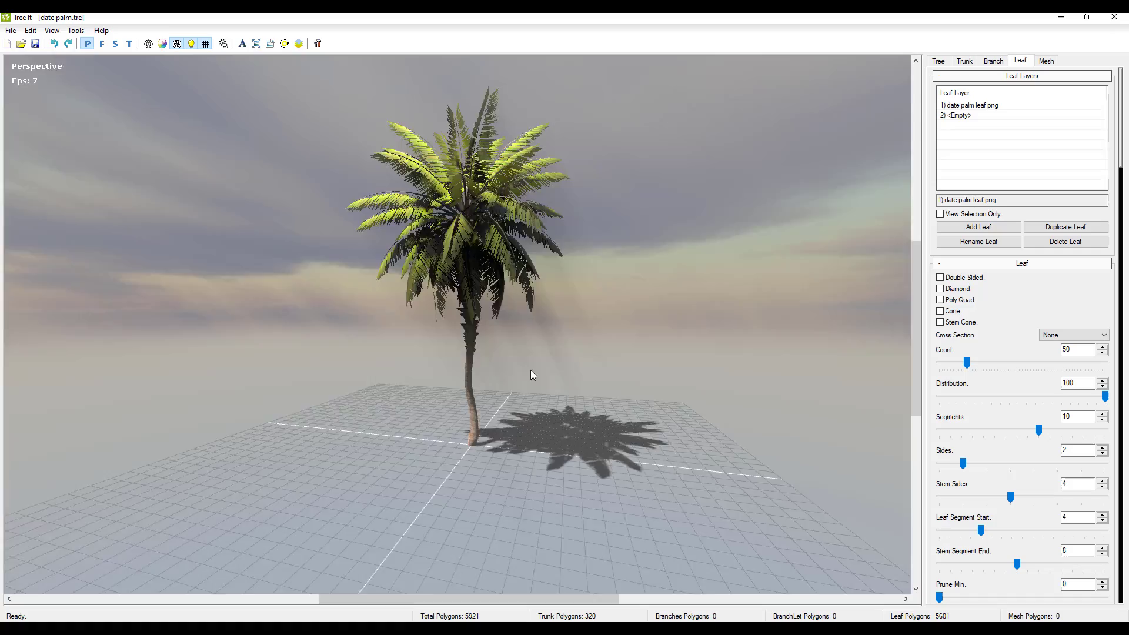
drag(530, 369, 447, 383)
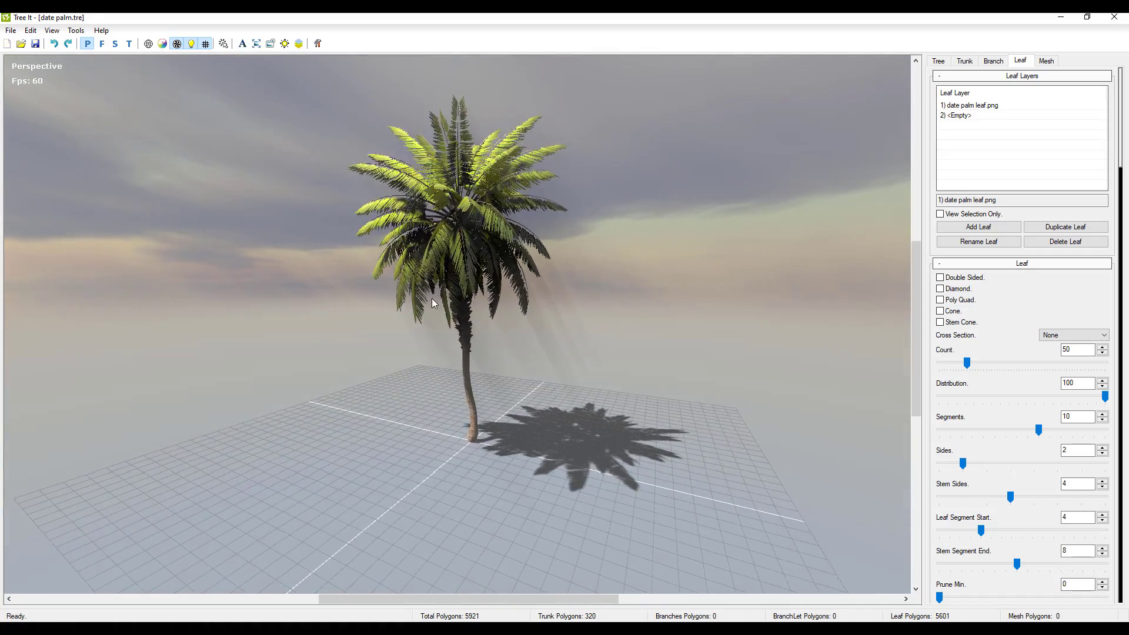
click(11, 30)
click(33, 62)
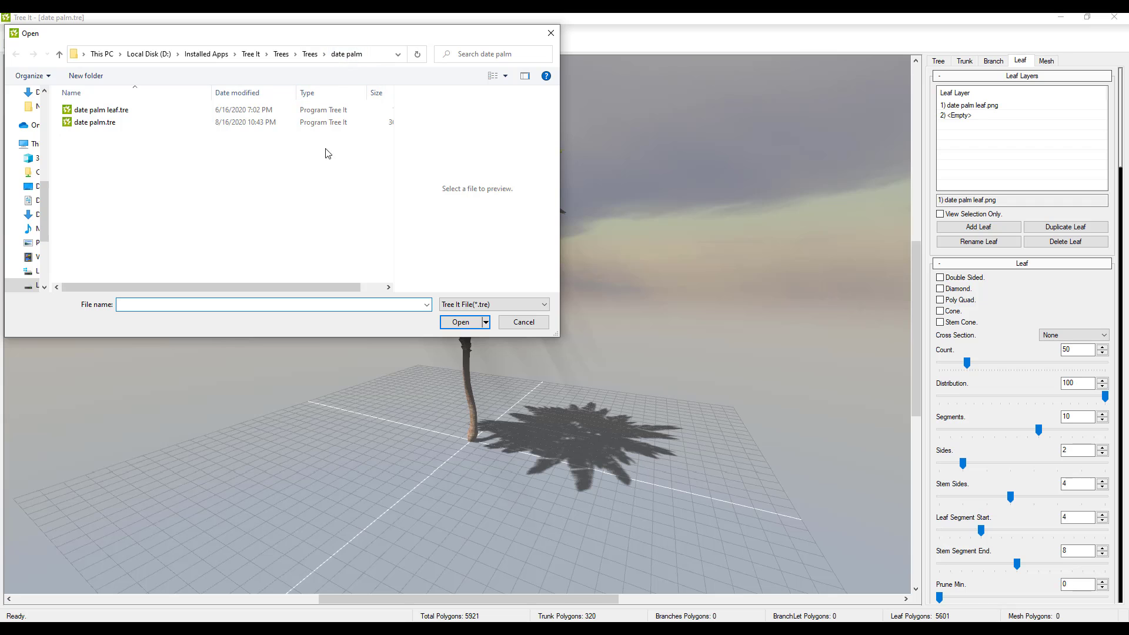
click(522, 323)
drag(482, 387, 396, 181)
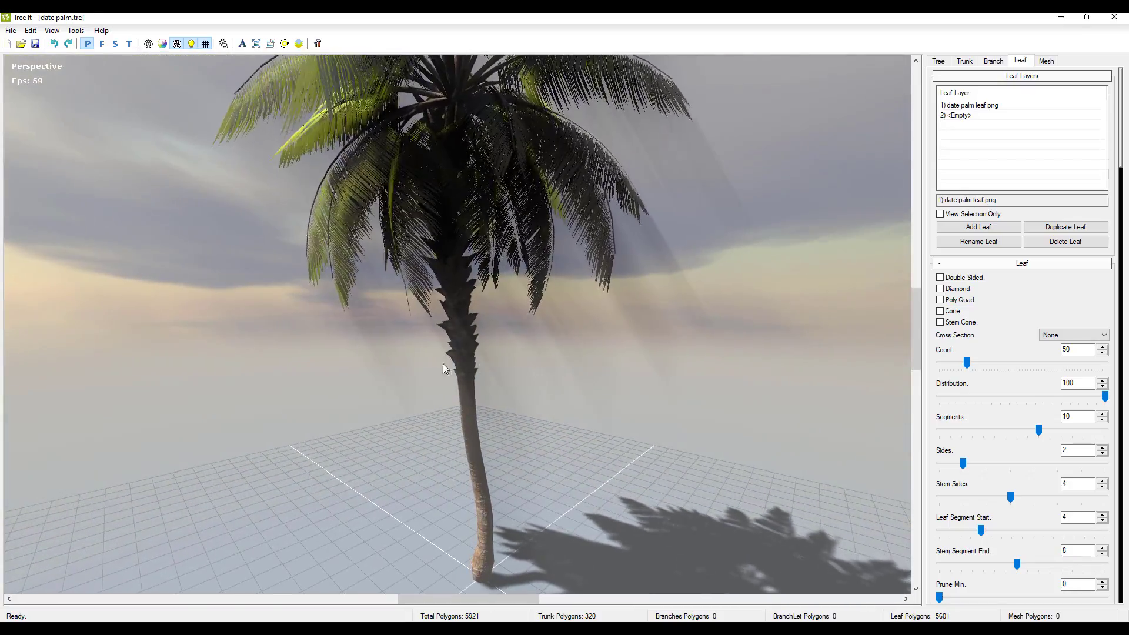
- Browse the File menu and Open Component submenu, then orbit around the date palm
click(10, 31)
click(8, 30)
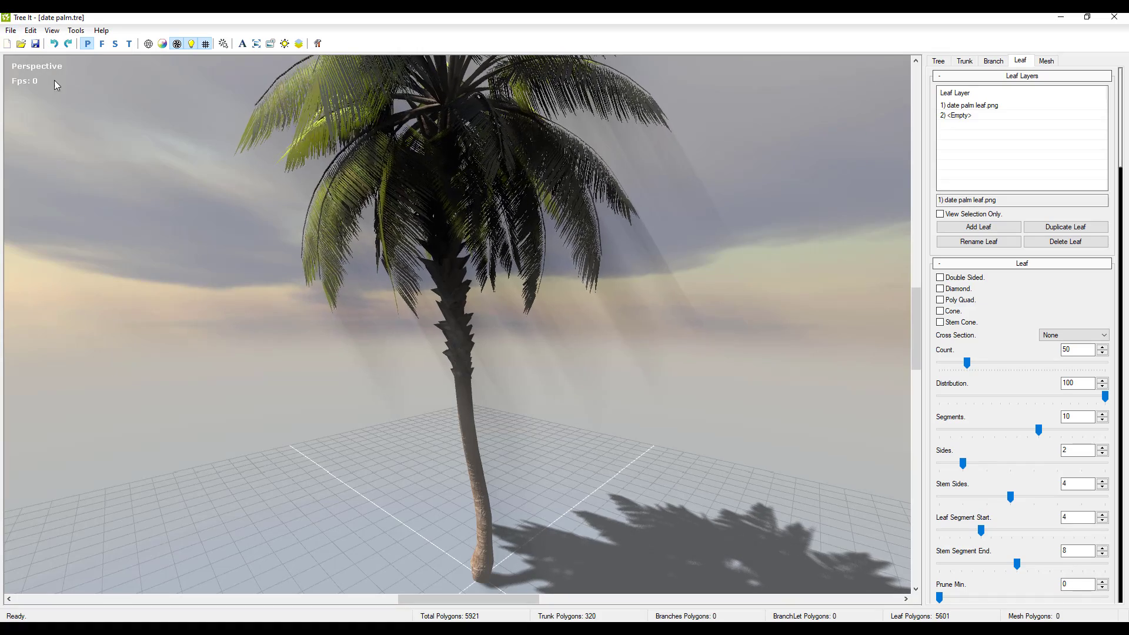
click(10, 31)
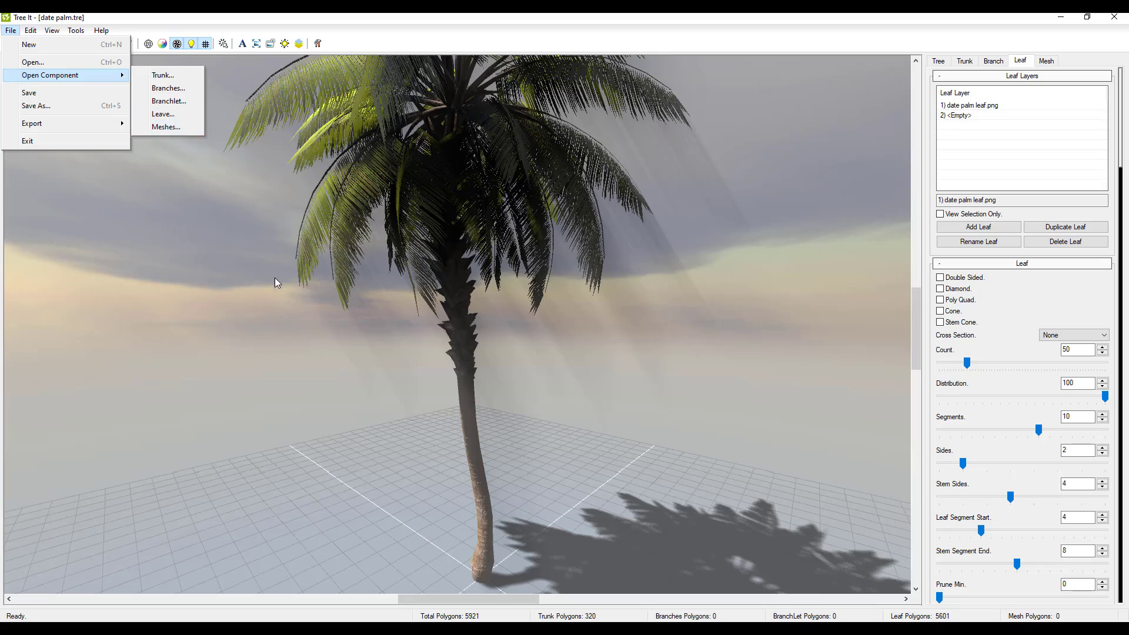
click(590, 376)
drag(590, 376, 528, 357)
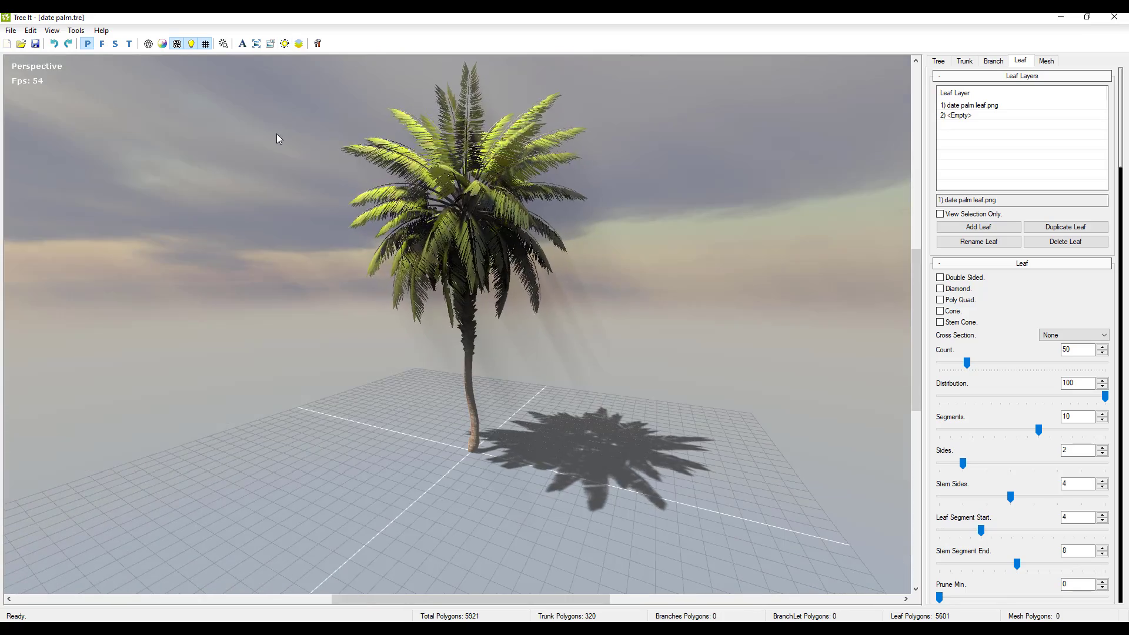
- In the Lighting settings, swing Light Angle X to 138 and move the dialog off the palm
click(284, 44)
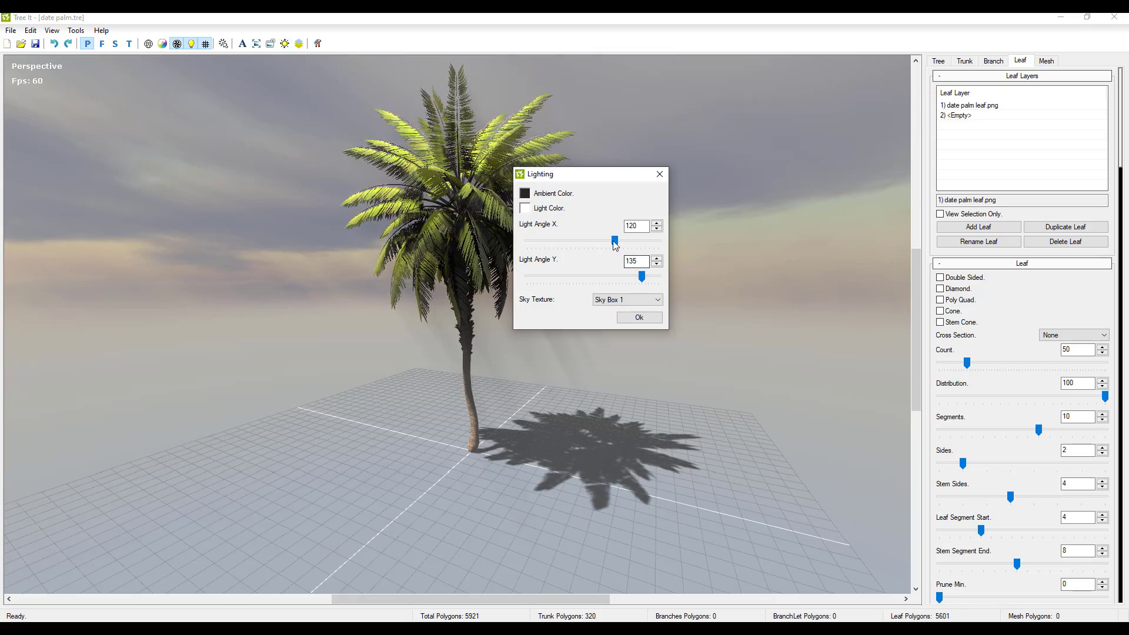
drag(580, 244, 606, 289)
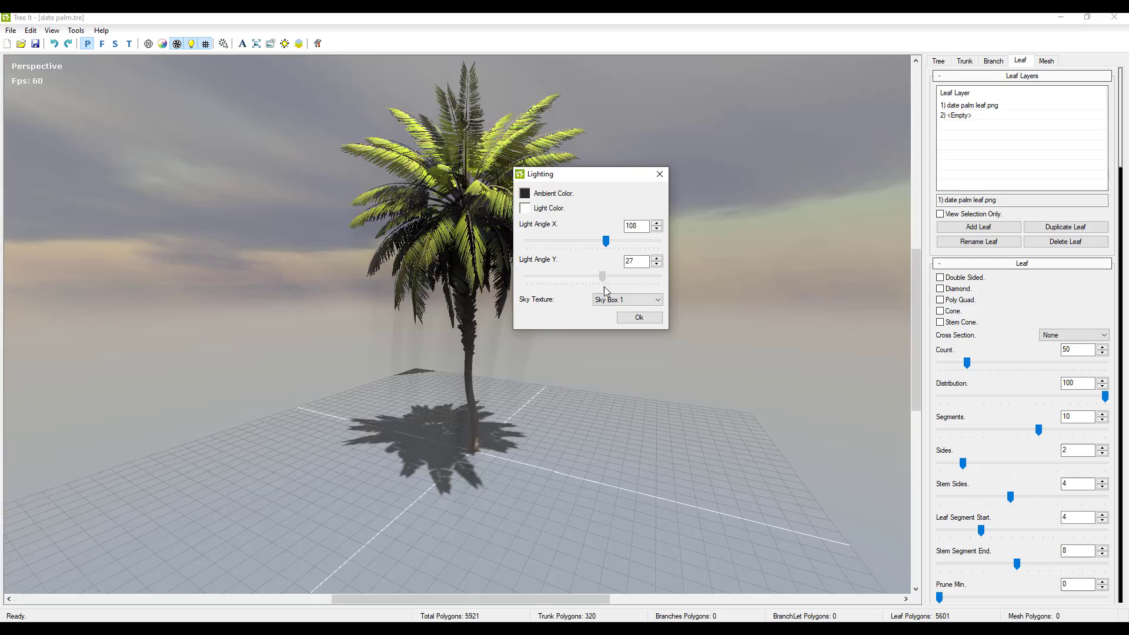
drag(579, 248, 551, 238)
drag(554, 180, 764, 205)
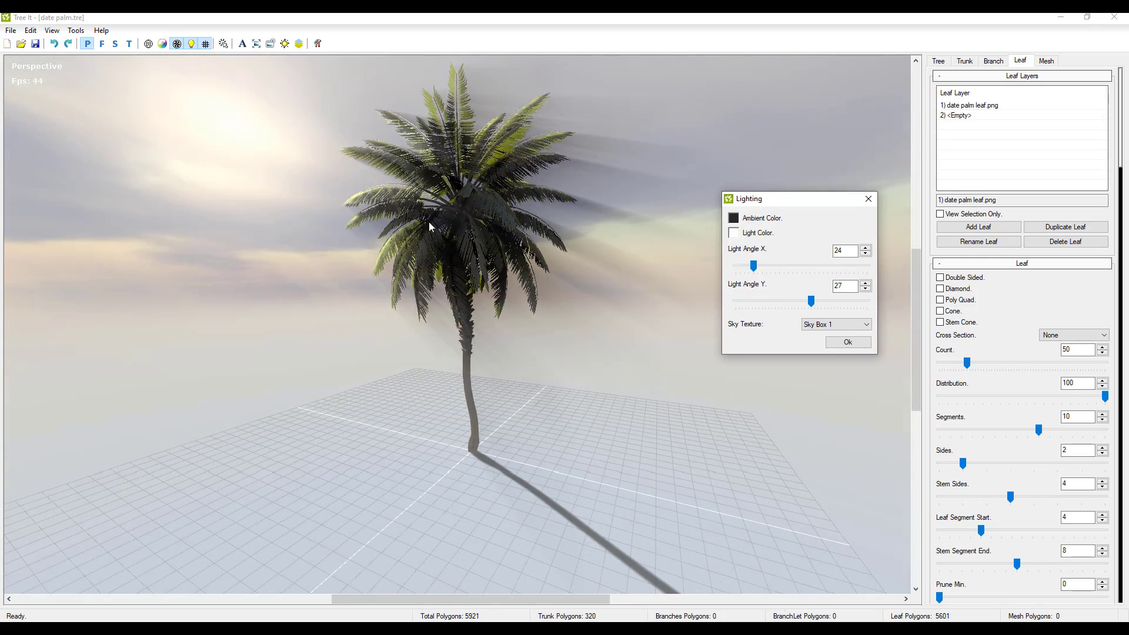
drag(772, 266, 794, 272)
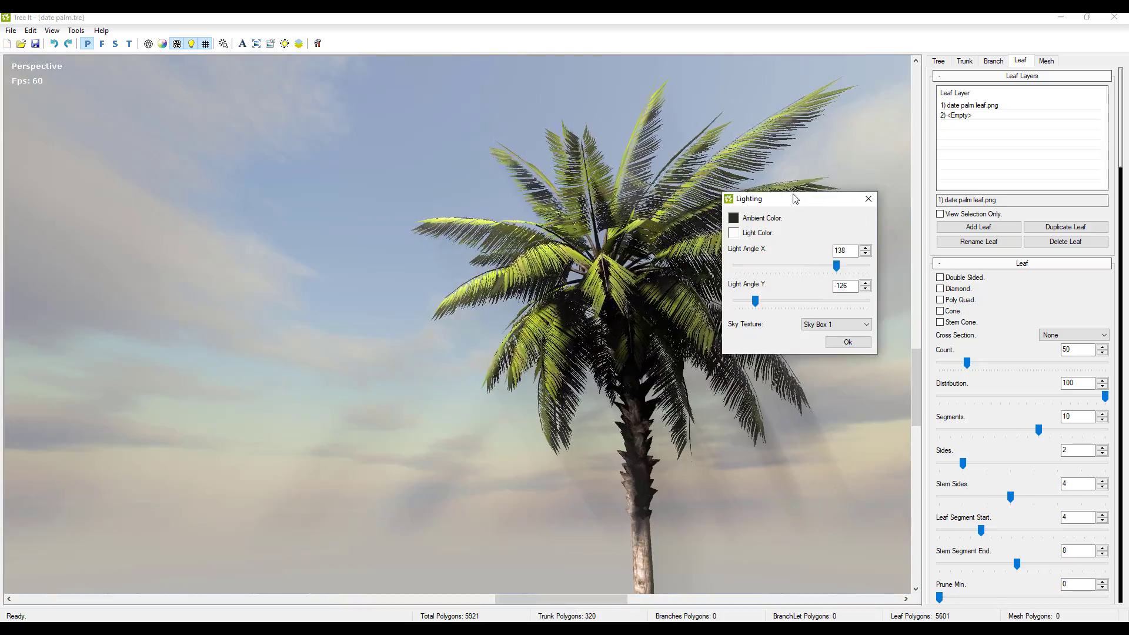
drag(793, 199, 351, 163)
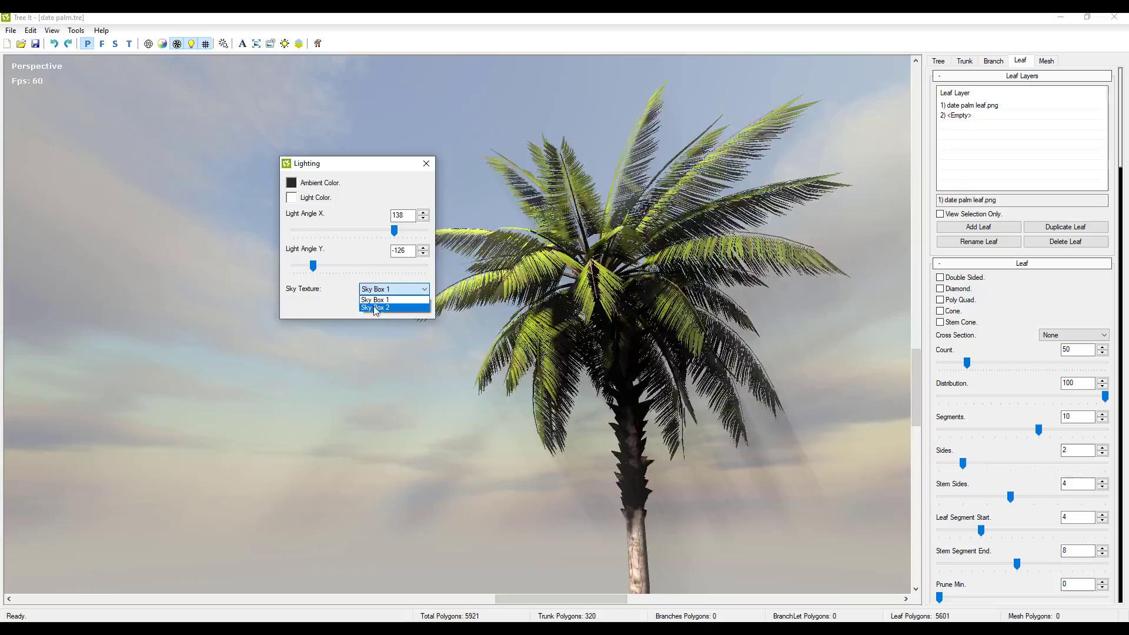
click(374, 307)
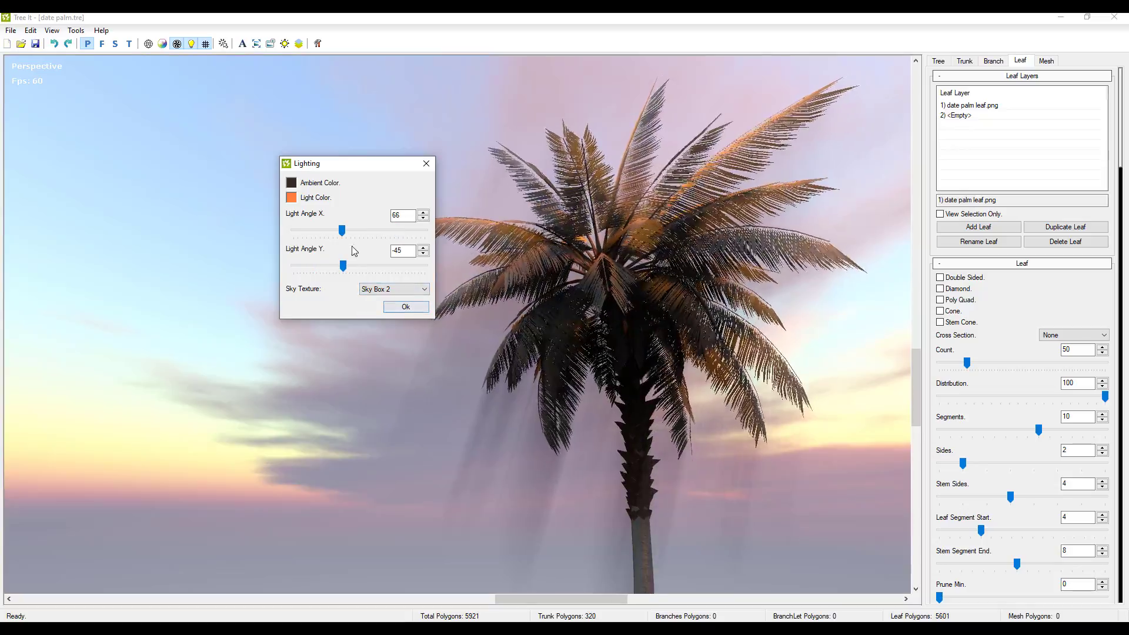
mouse_move(341, 229)
mouse_down()
mouse_move(382, 230)
mouse_move(294, 228)
mouse_move(372, 227)
mouse_move(353, 235)
mouse_move(364, 231)
mouse_up()
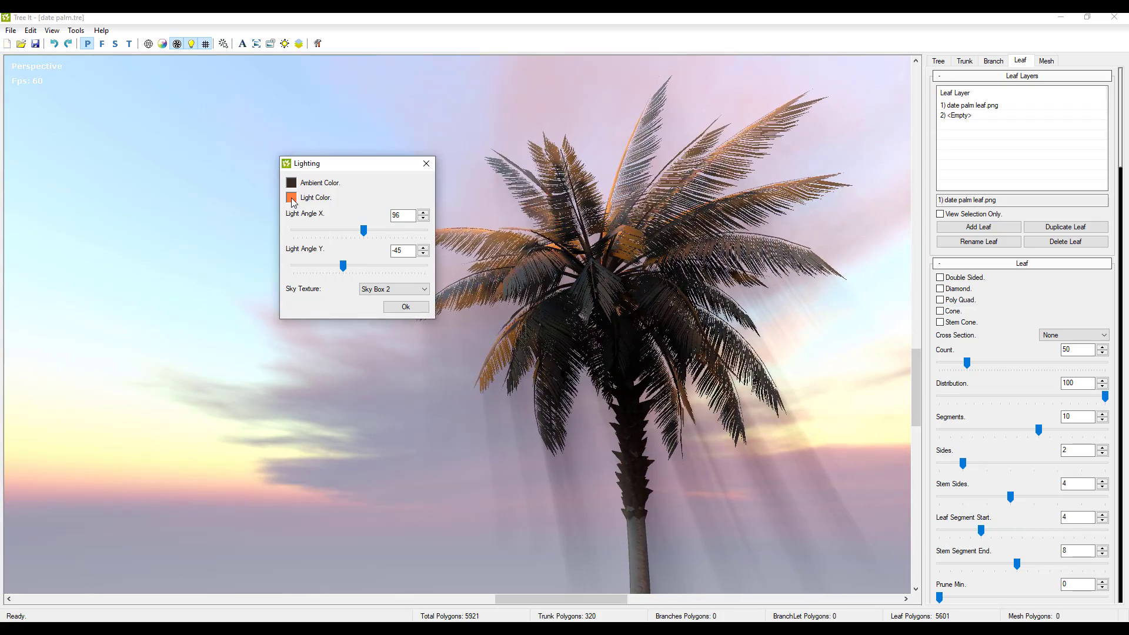
click(291, 197)
click(325, 207)
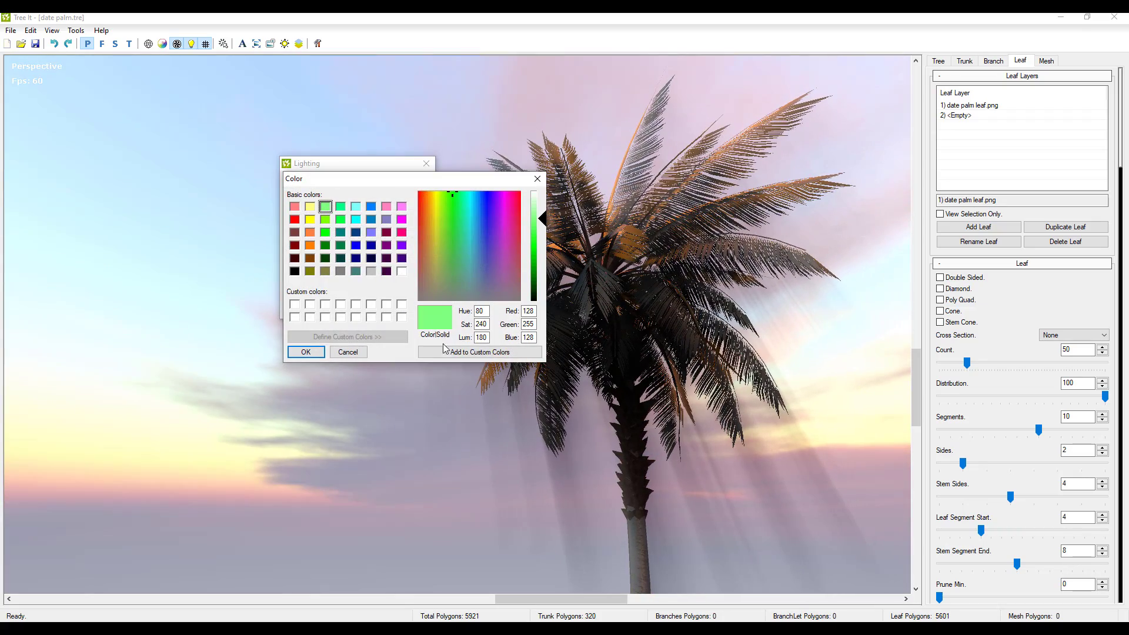
click(305, 353)
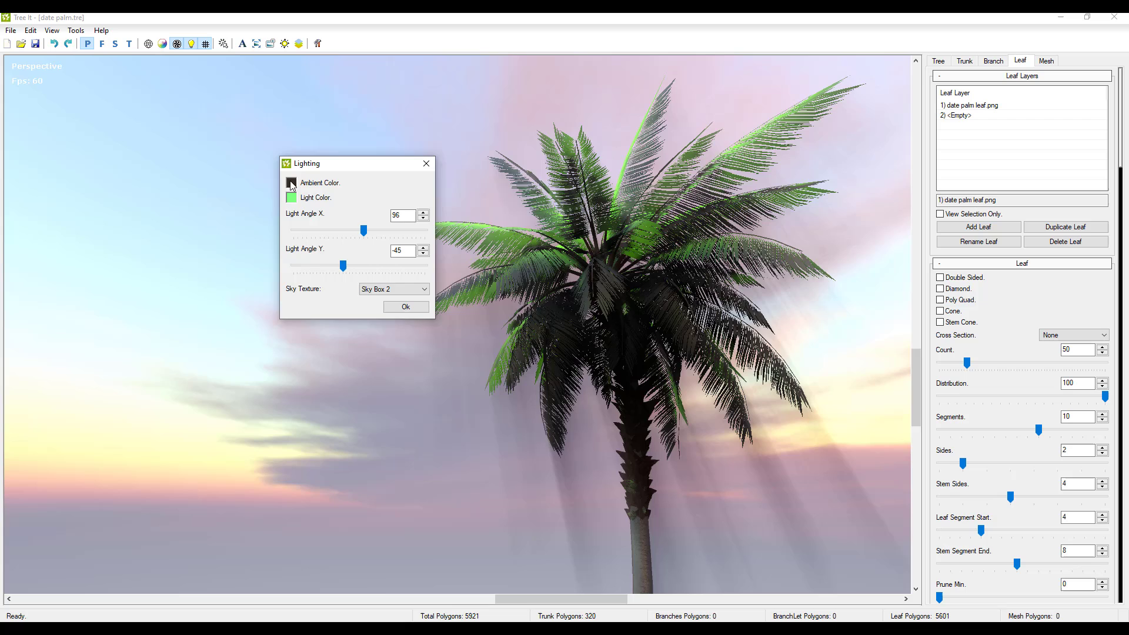
click(291, 182)
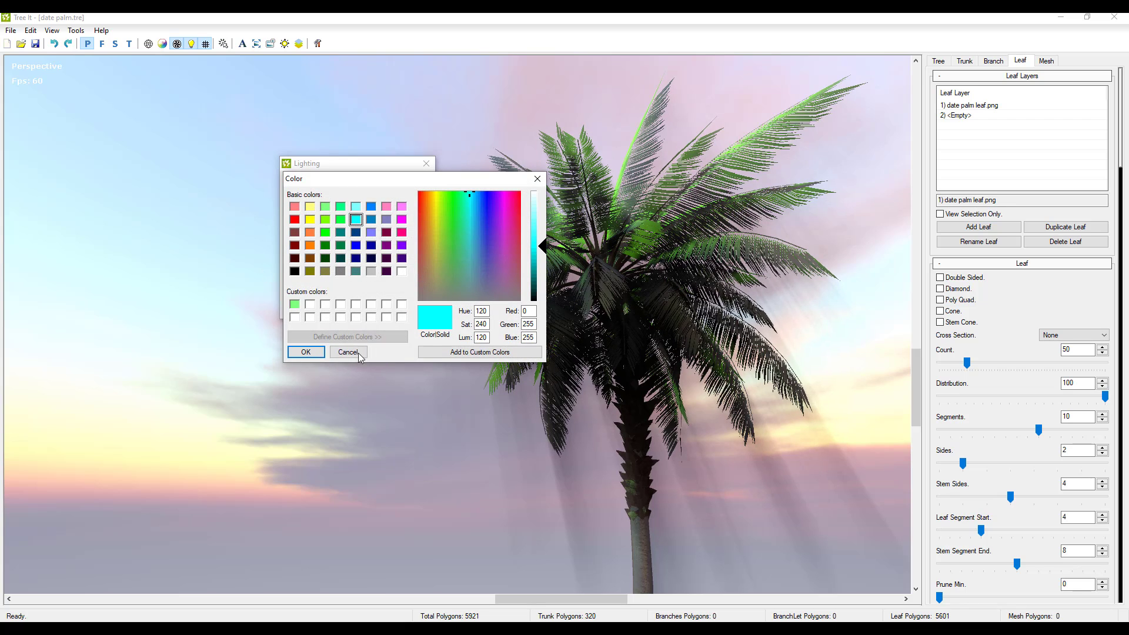
click(306, 352)
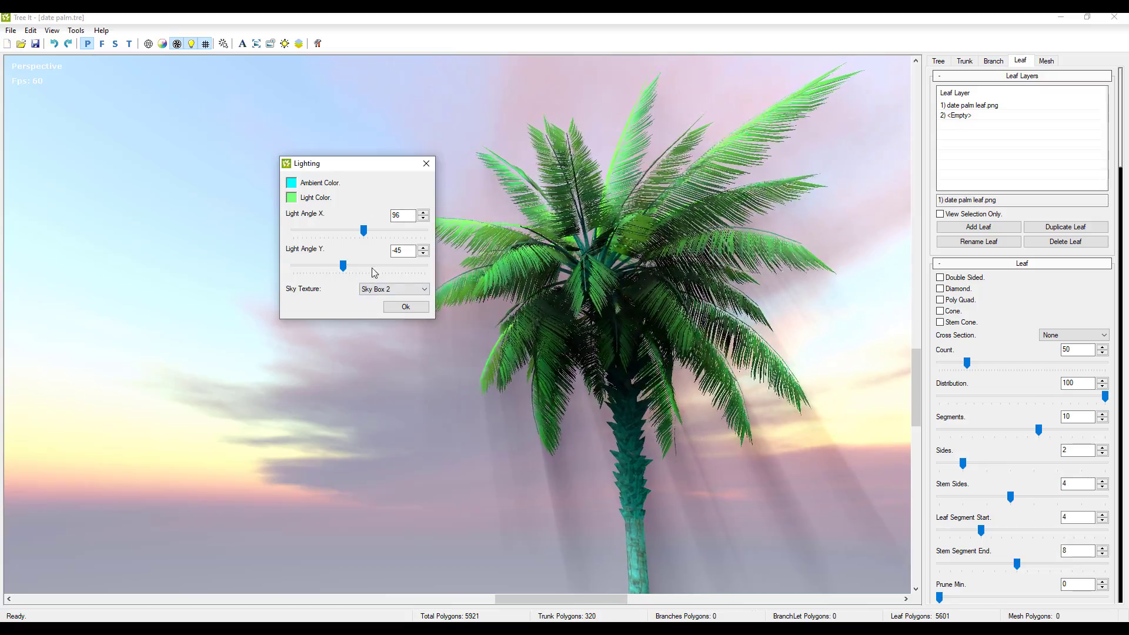
click(379, 288)
click(376, 297)
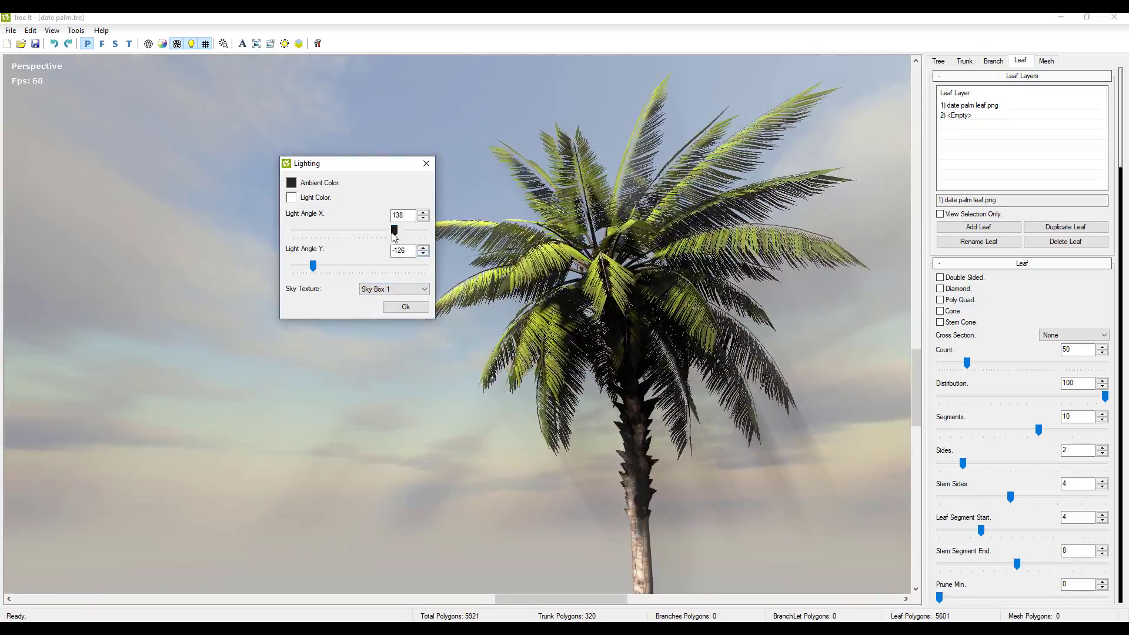
- Set light angles X 96 and Y 27 under Sky Box 1, then close the Lighting dialog
mouse_move(393, 234)
mouse_down()
mouse_move(302, 235)
mouse_move(356, 254)
mouse_move(422, 247)
mouse_move(386, 251)
mouse_move(385, 231)
mouse_up()
mouse_move(315, 270)
mouse_down()
mouse_move(407, 274)
mouse_move(314, 269)
mouse_up()
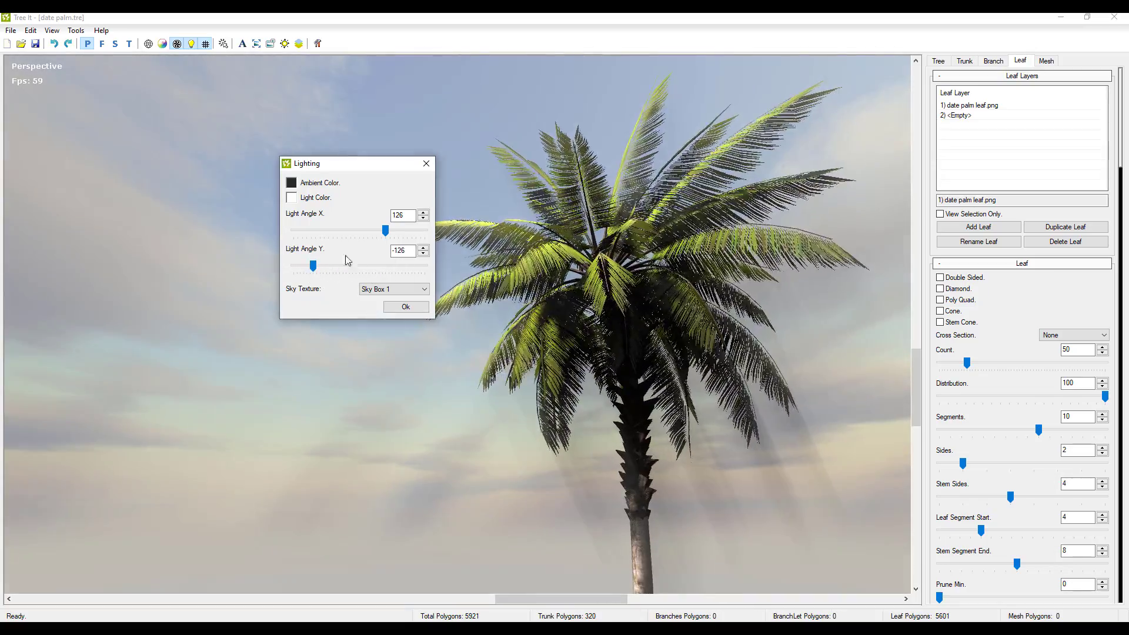
drag(350, 162, 206, 203)
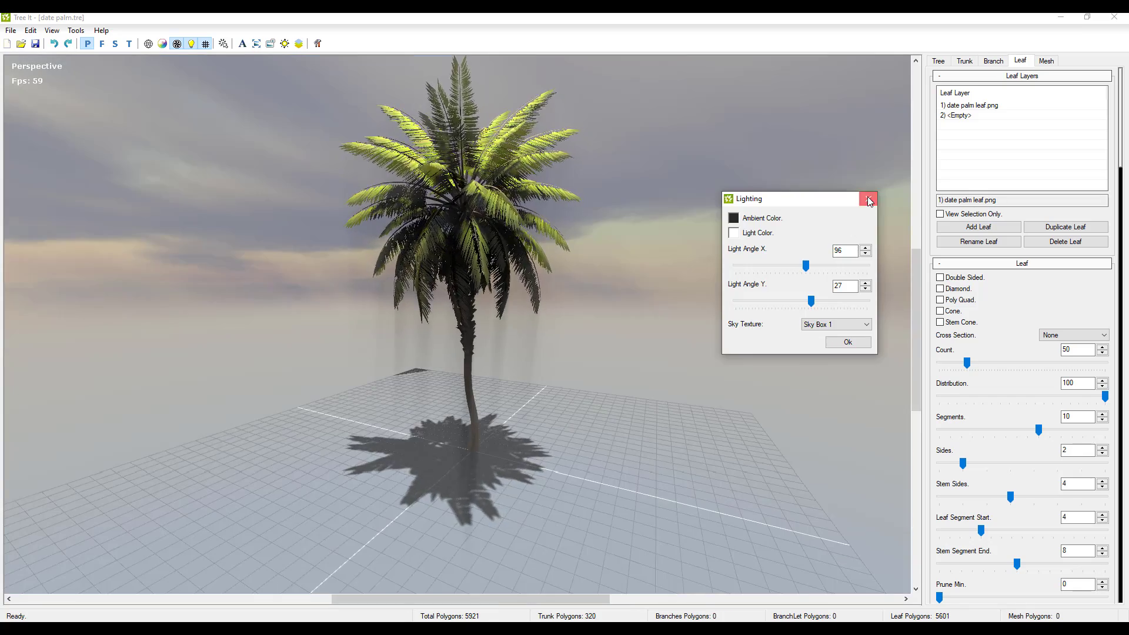
click(869, 200)
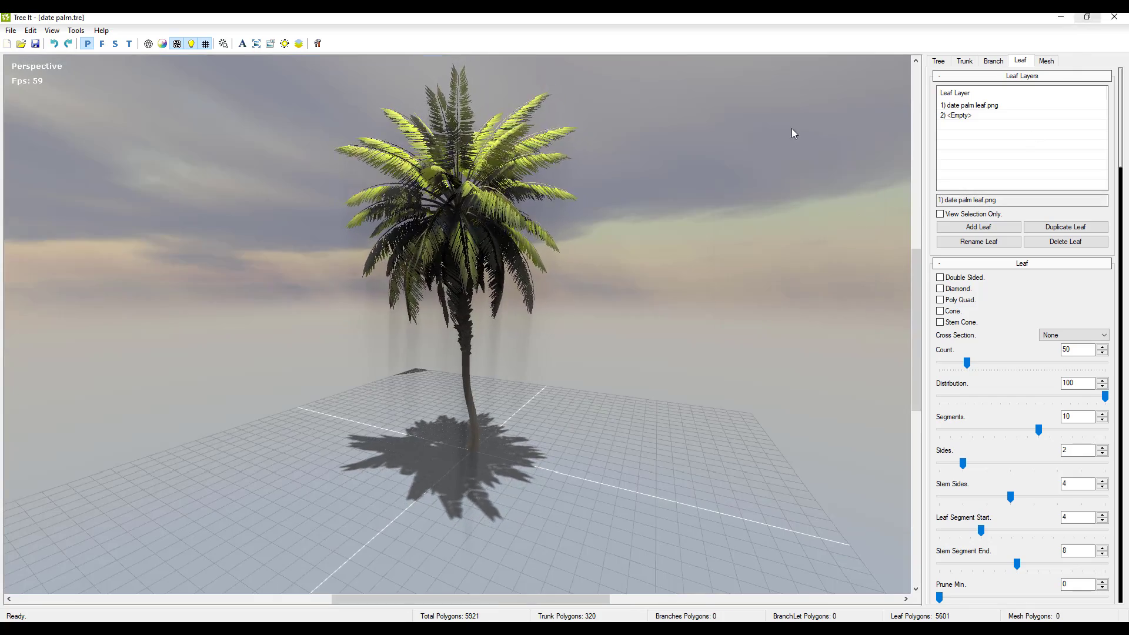
right_drag(574, 281, 588, 14)
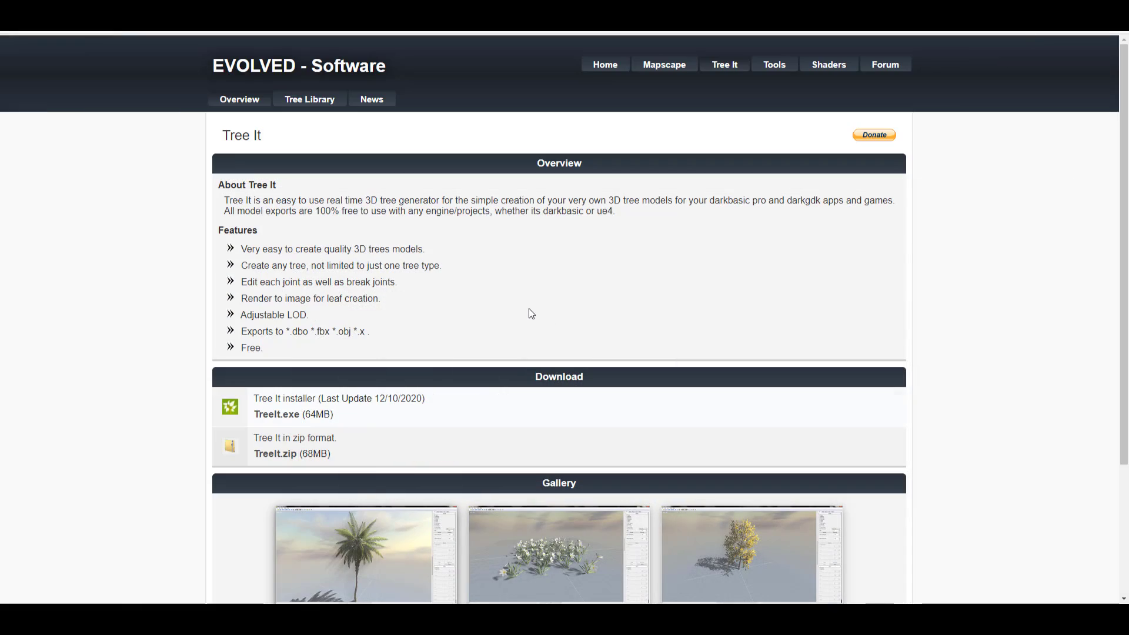
- Scroll the Tree It overview page, then browse the Tree Library's downloadable samples
scroll(529, 308, down, 3)
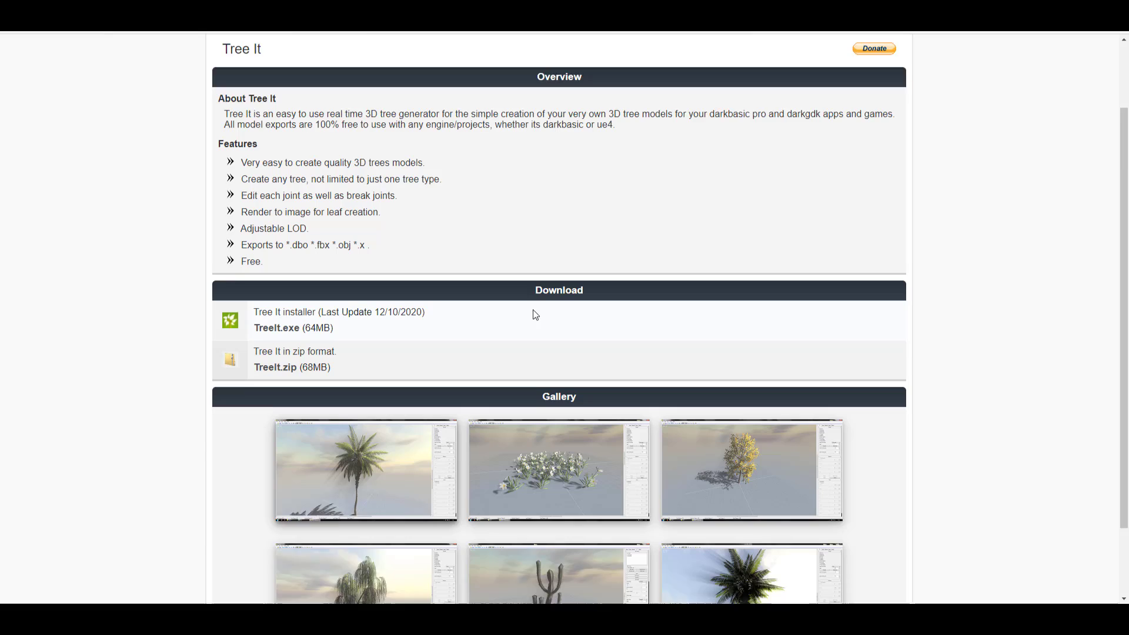
scroll(533, 309, up, 3)
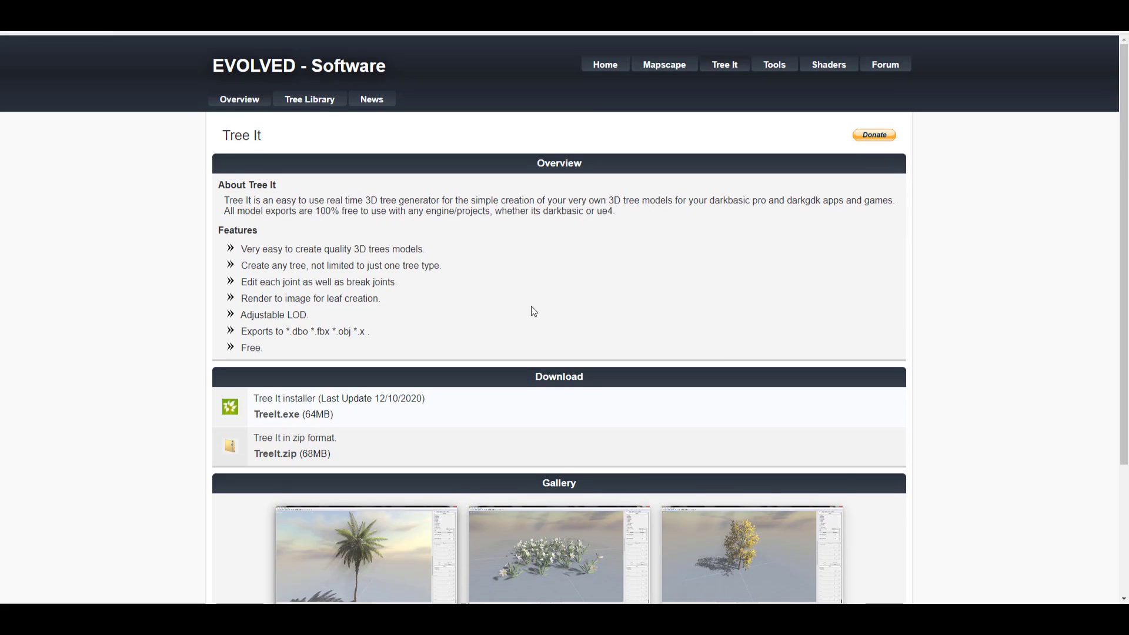
click(318, 101)
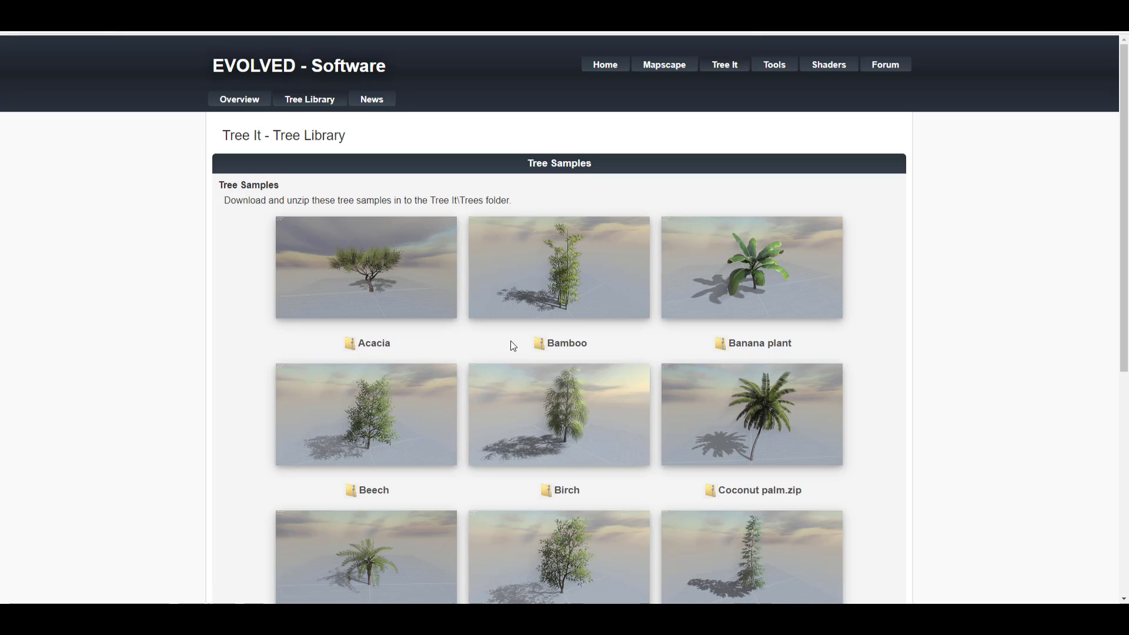
scroll(512, 345, down, 5)
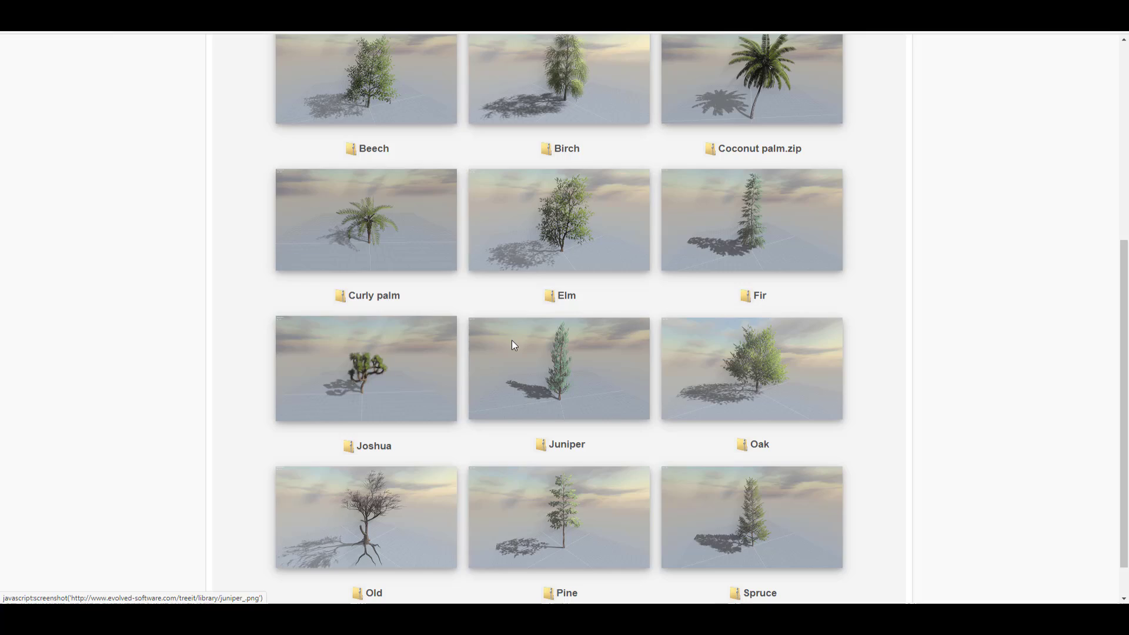
scroll(512, 342, up, 5)
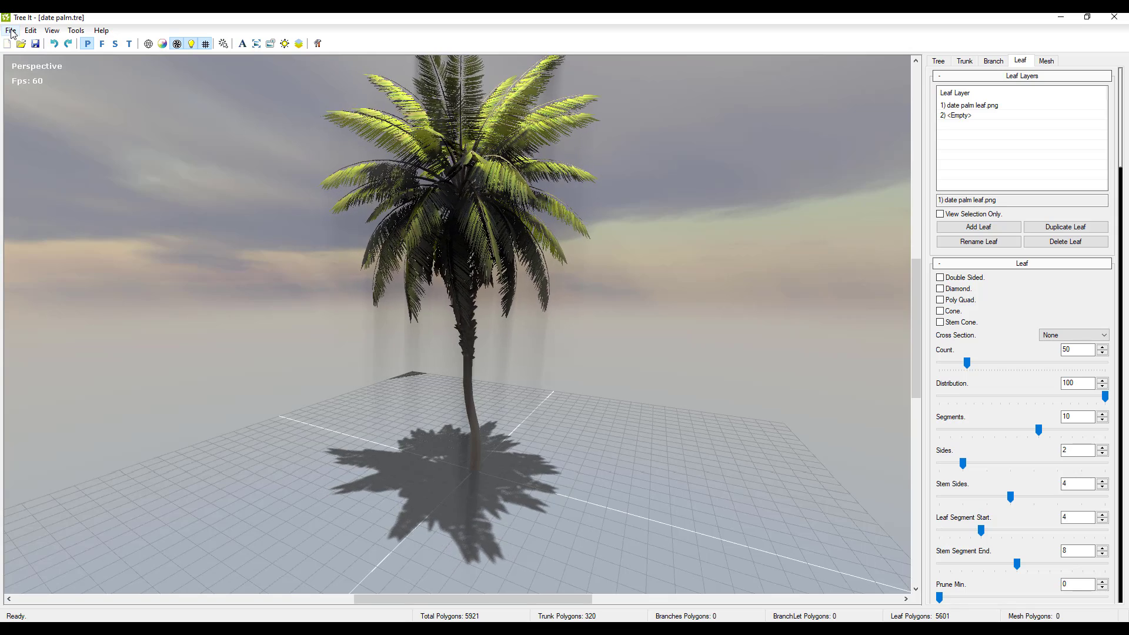
click(10, 30)
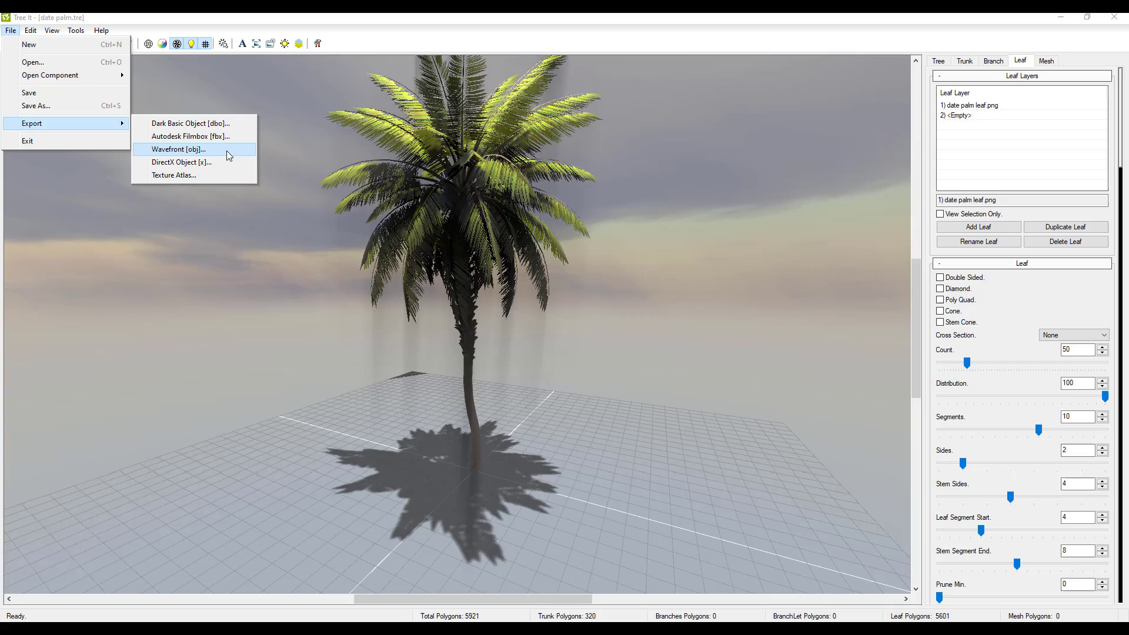
click(240, 286)
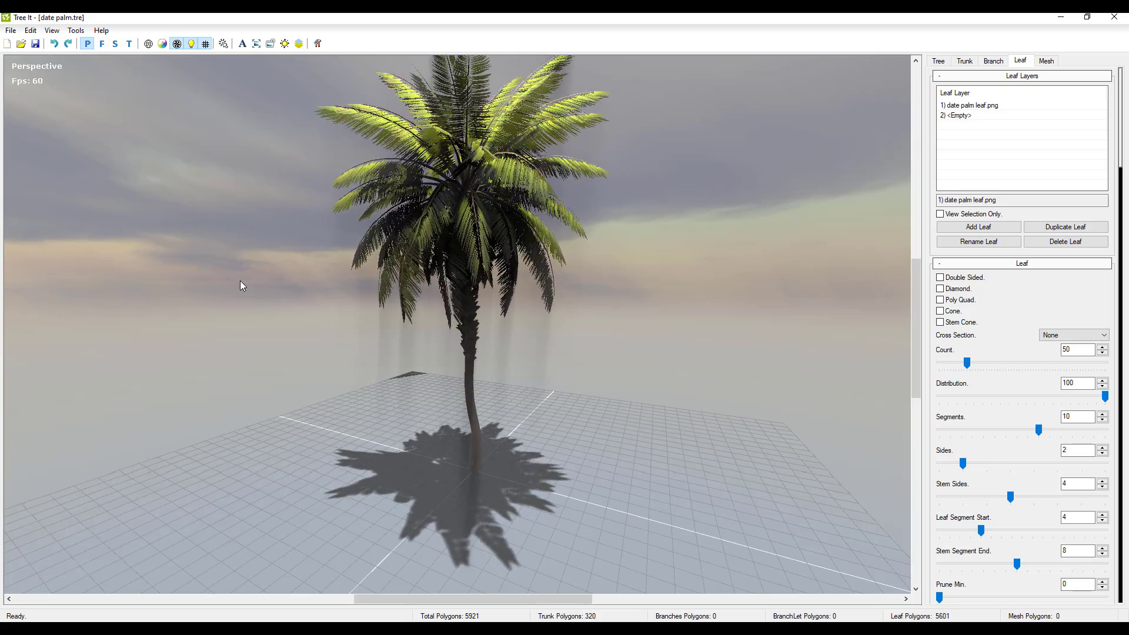
- Zoom, orbit and pan for low close-up views of the palm's trunk and crown
scroll(375, 409, down, 3)
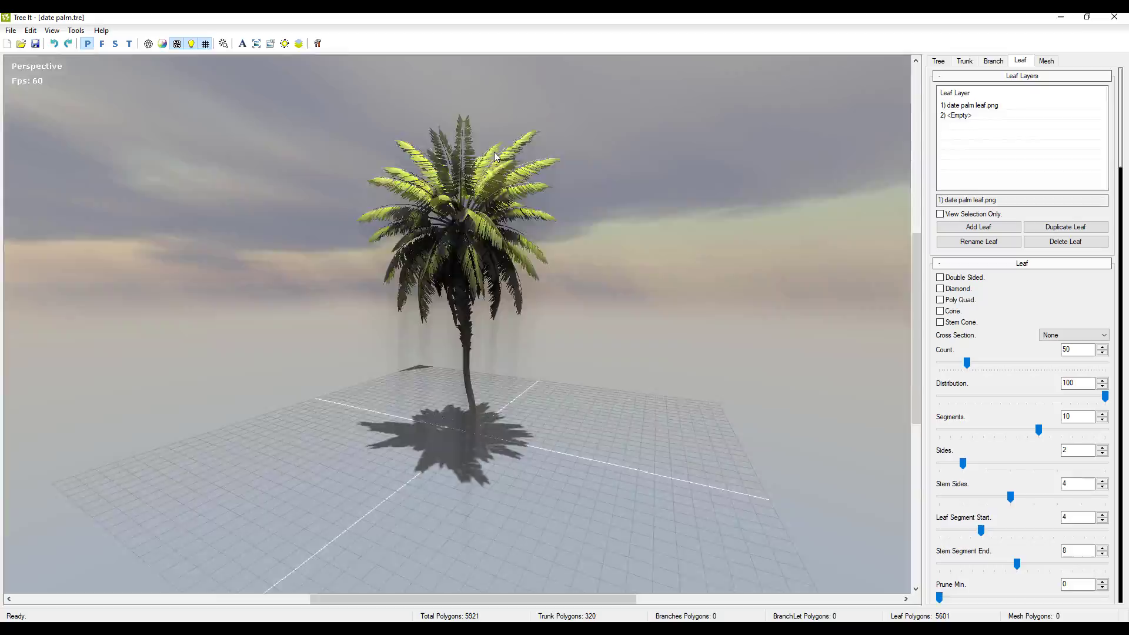
middle_drag(375, 410, 253, 347)
scroll(439, 242, up, 3)
mouse_move(438, 246)
mouse_down()
mouse_move(298, 116)
mouse_move(178, 202)
mouse_move(434, 242)
mouse_up()
scroll(397, 320, up, 6)
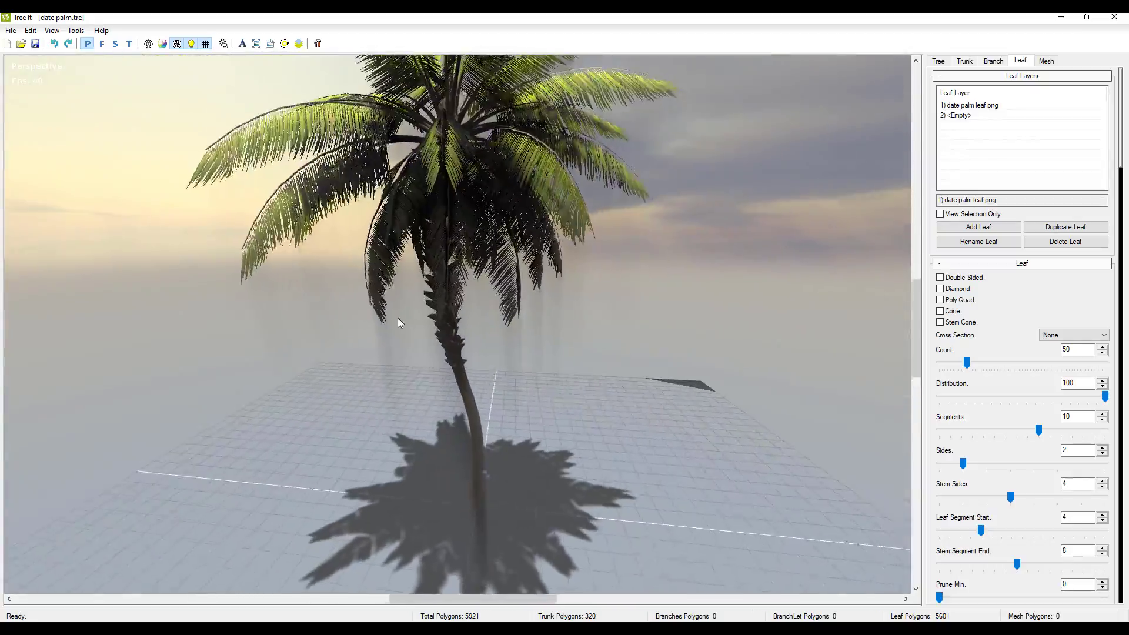
scroll(389, 284, down, 8)
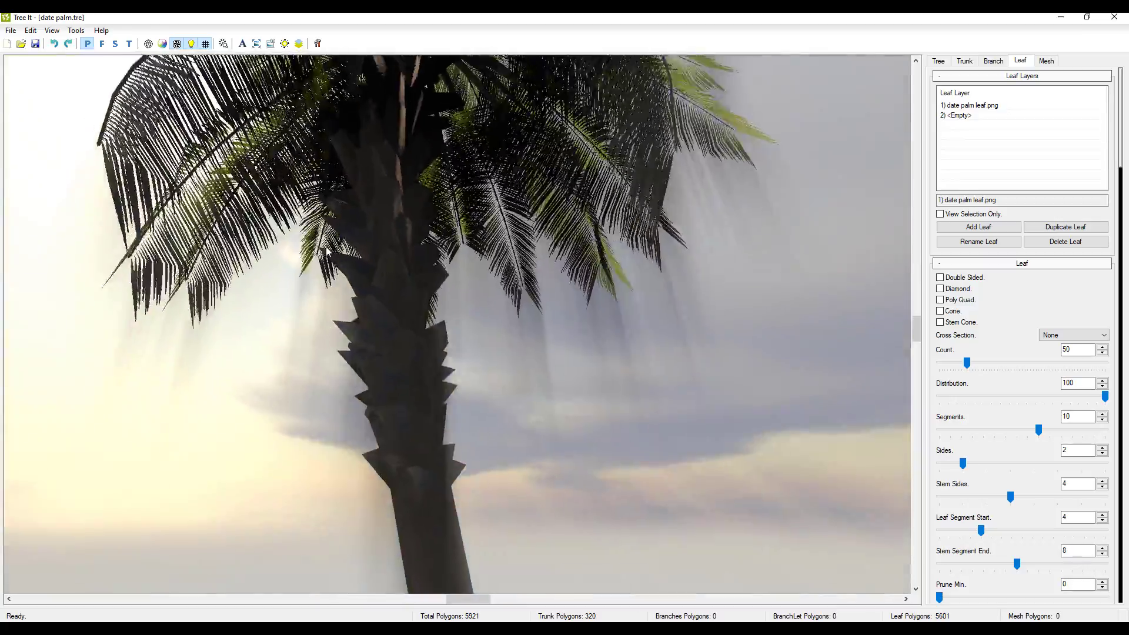
scroll(361, 302, down, 2)
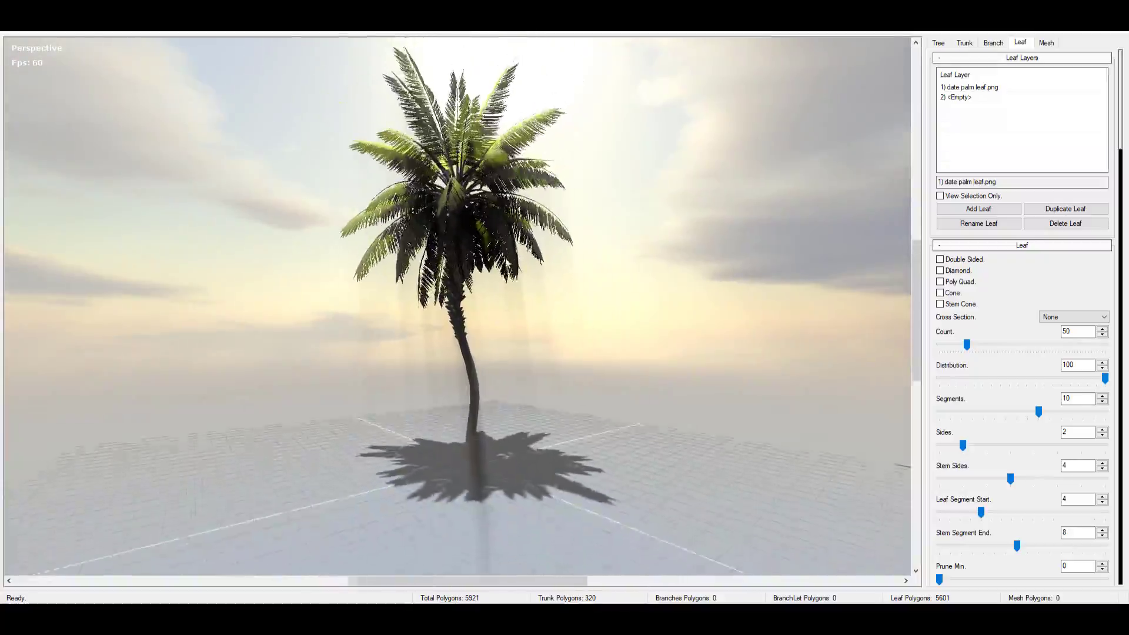
scroll(546, 245, up, 3)
middle_drag(546, 246, 582, 460)
scroll(519, 392, up, 10)
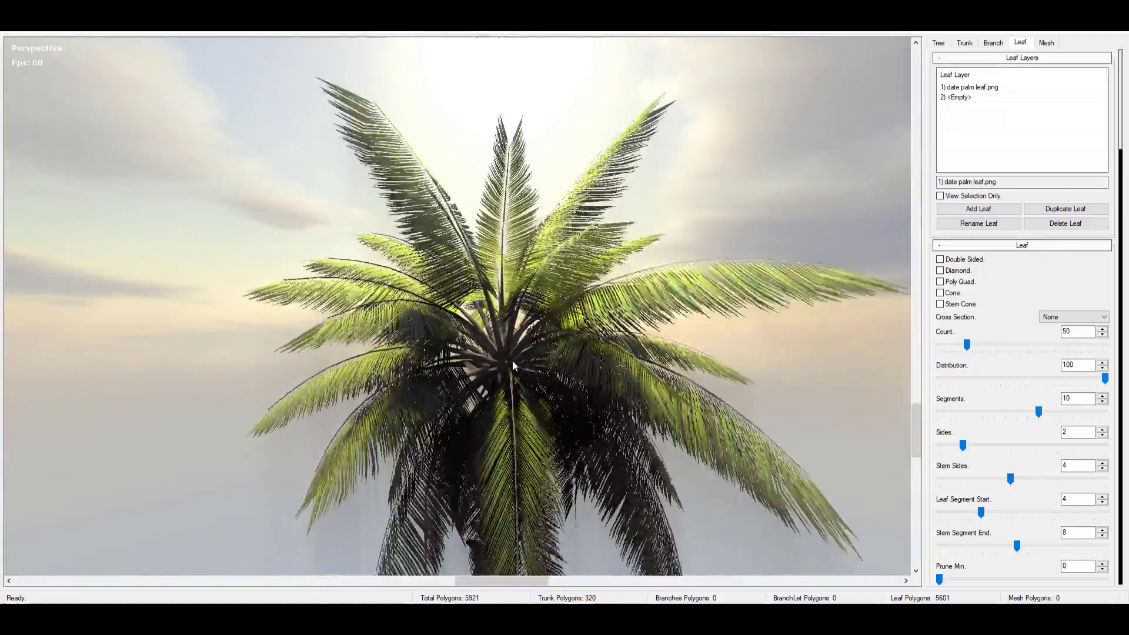